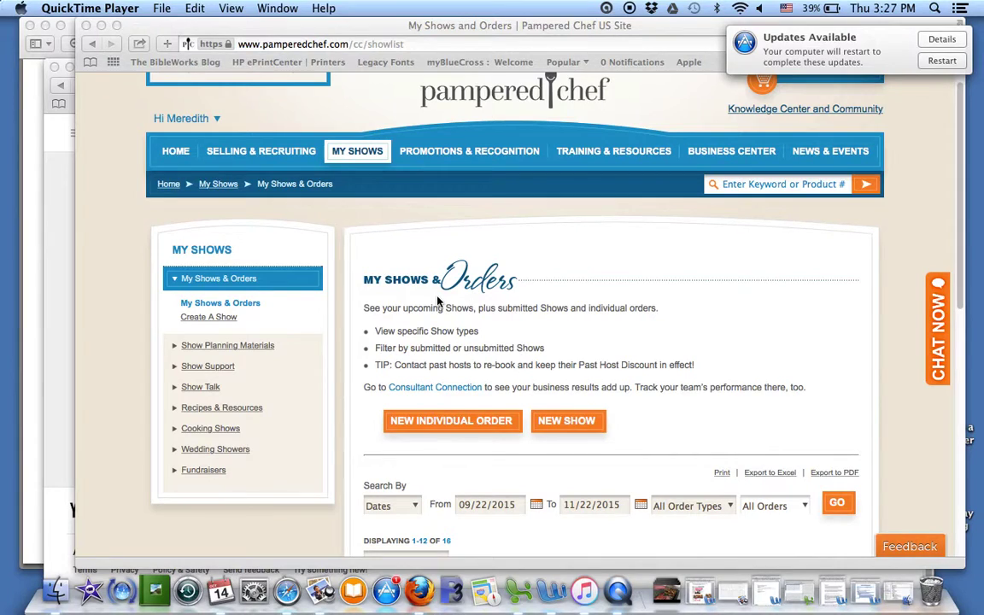
Step: Return to the My Shows & Orders list in the browser
{"action": "left_click", "coordinate": [393, 263]}
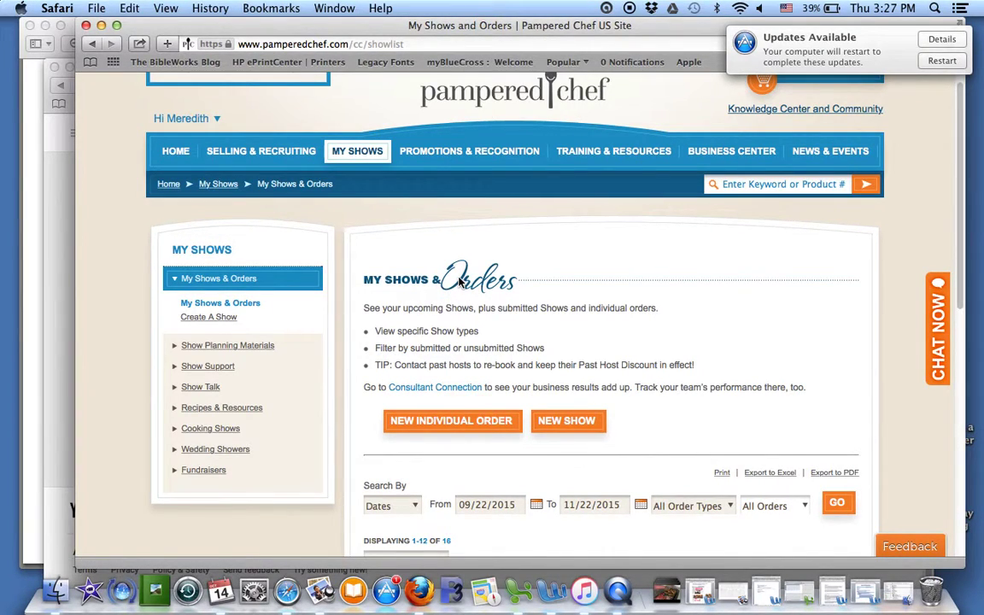
{"action": "scroll", "coordinate": [458, 282], "scroll_direction": "down", "scroll_amount": 1}
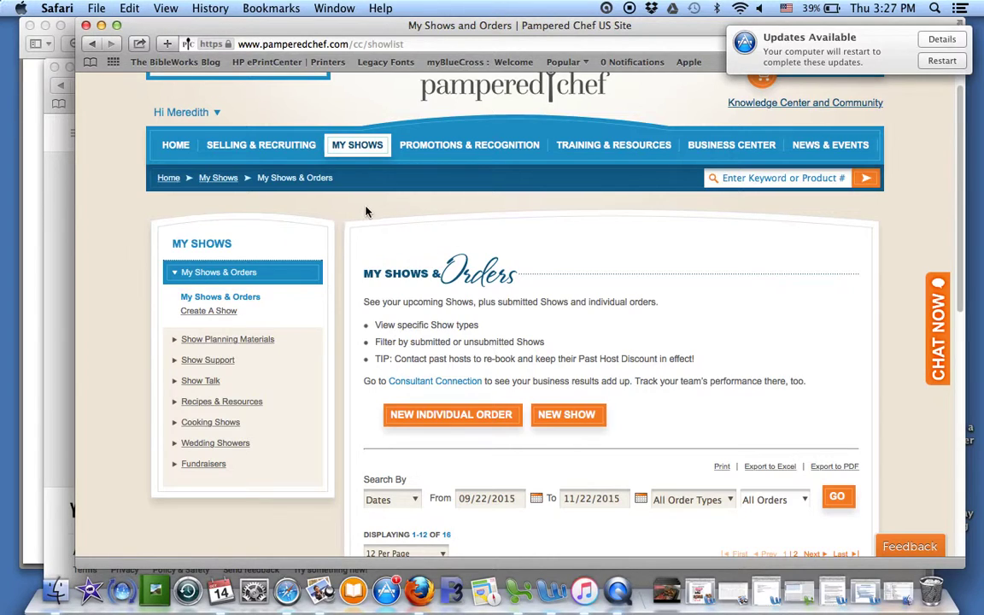
{"action": "mouse_move", "coordinate": [357, 148]}
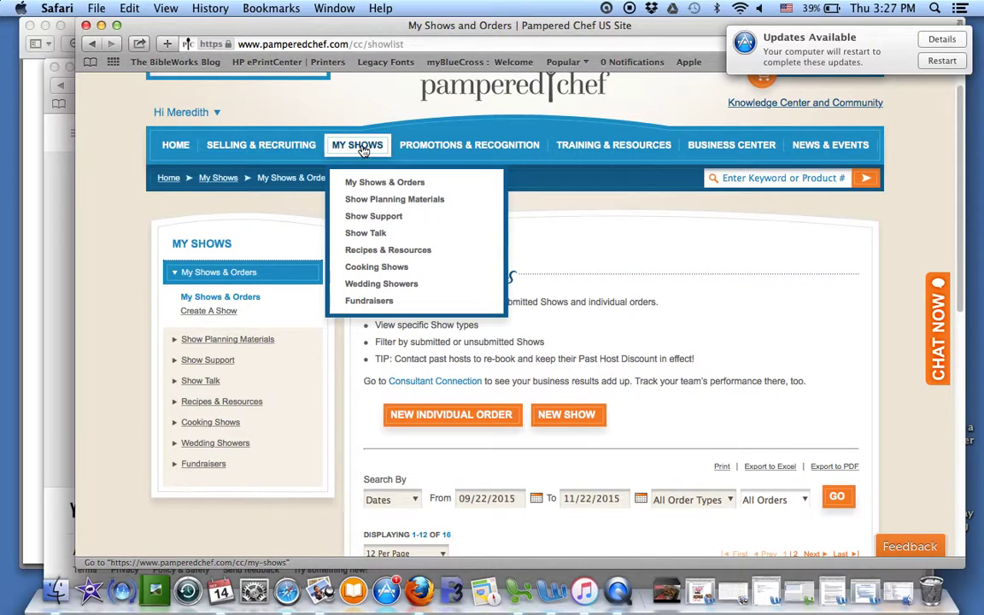
{"action": "left_click", "coordinate": [371, 186]}
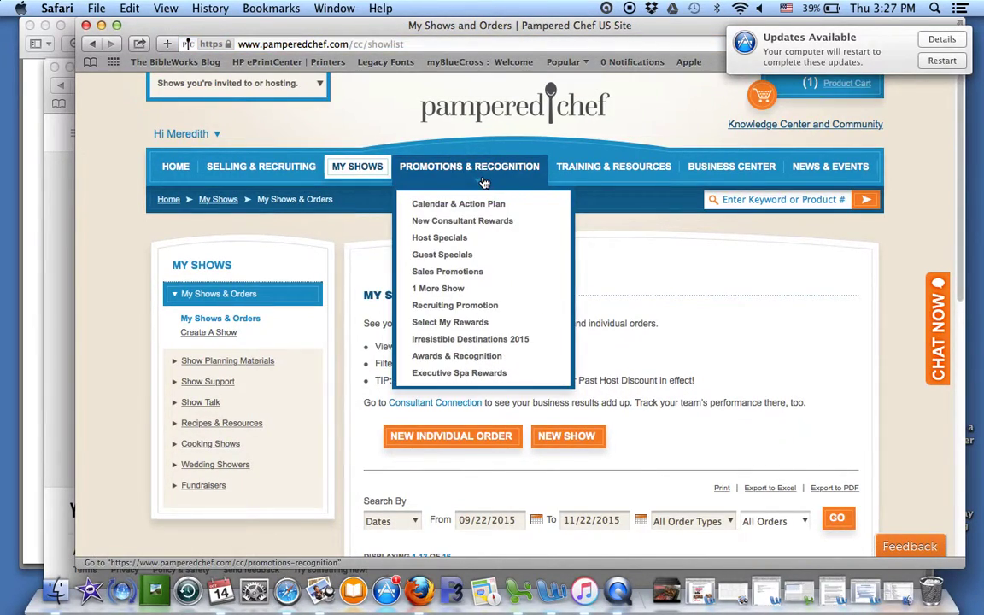
{"action": "scroll", "coordinate": [461, 184], "scroll_direction": "down", "scroll_amount": 6}
{"action": "scroll", "coordinate": [224, 382], "scroll_direction": "down", "scroll_amount": 3}
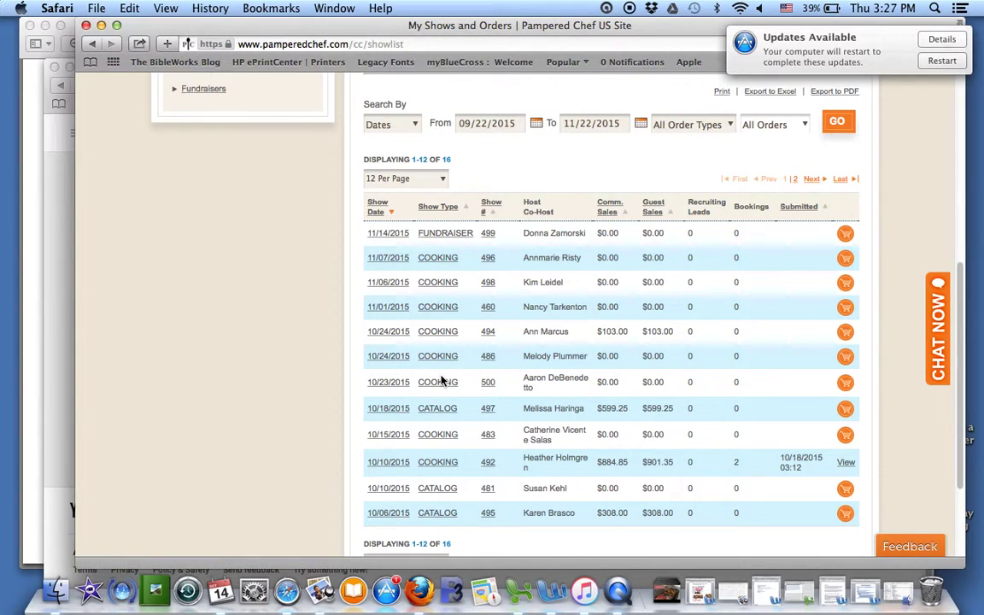
Step: Open the 10/23/2015 'Let's Party' show details and its Show Cart
{"action": "left_click", "coordinate": [437, 386]}
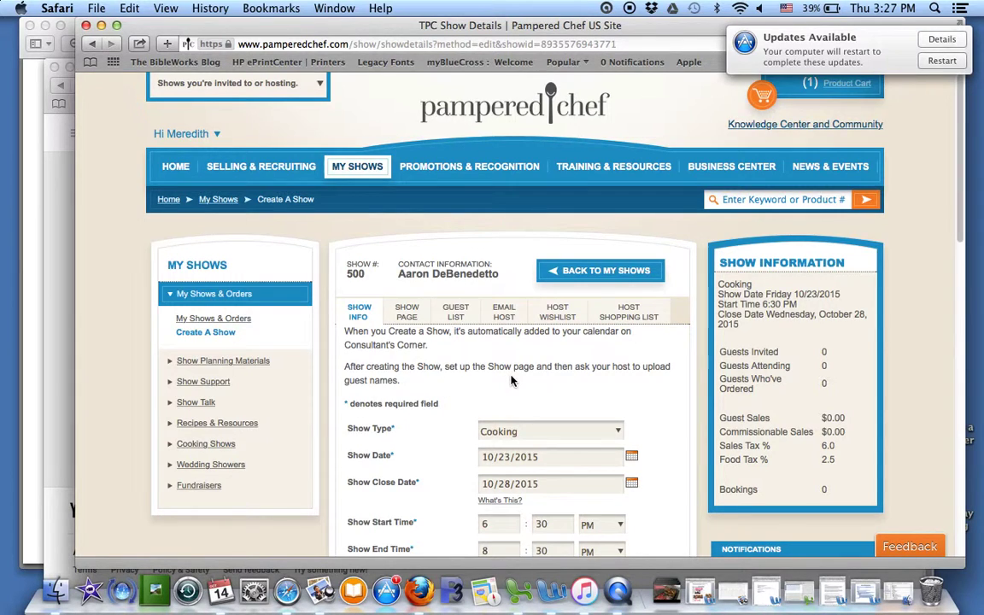
{"action": "scroll", "coordinate": [511, 380], "scroll_direction": "down", "scroll_amount": 2}
{"action": "scroll", "coordinate": [511, 376], "scroll_direction": "down", "scroll_amount": 5}
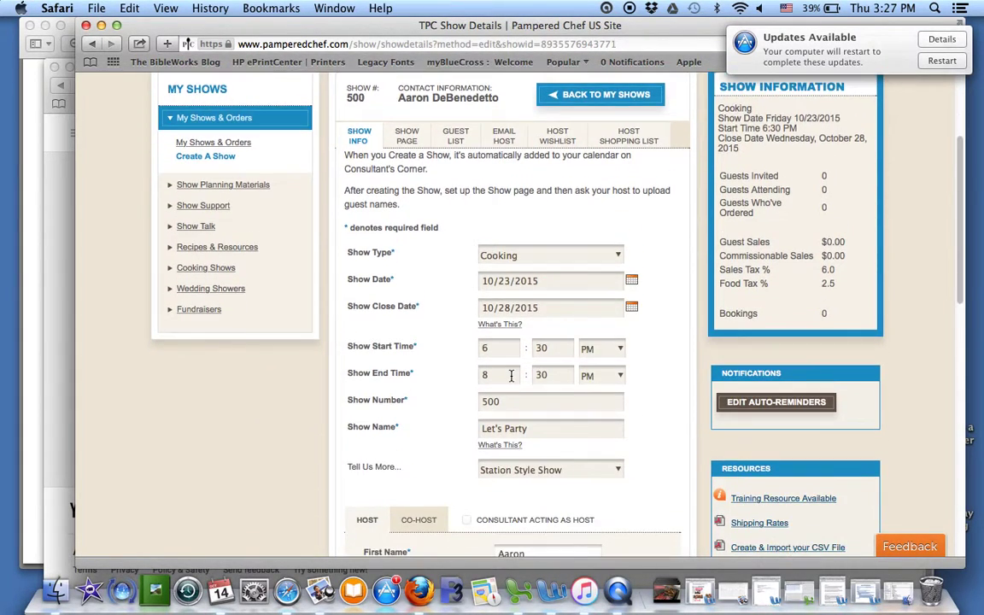
{"action": "scroll", "coordinate": [511, 380], "scroll_direction": "down", "scroll_amount": 13}
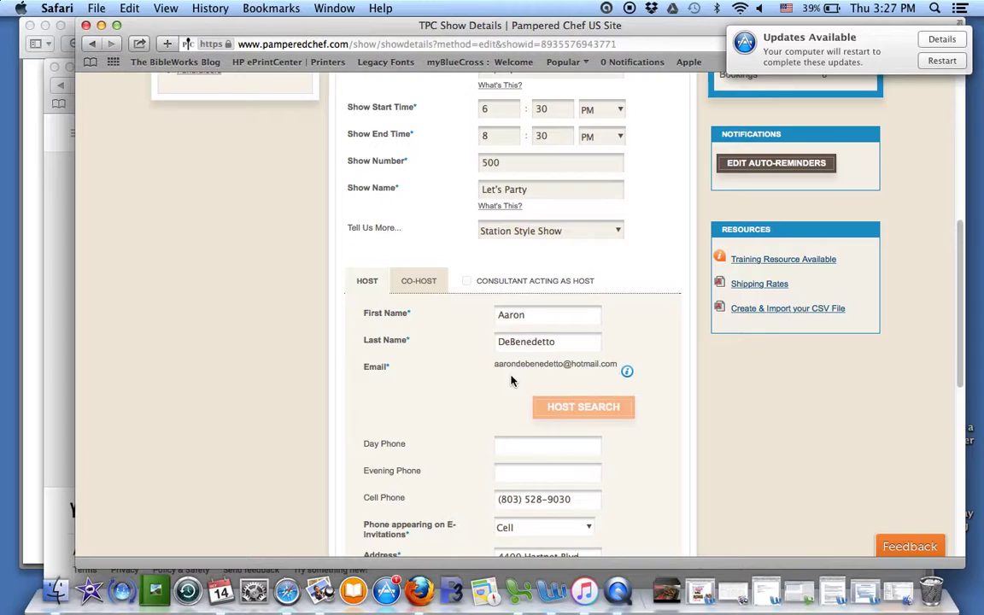
{"action": "scroll", "coordinate": [511, 380], "scroll_direction": "down", "scroll_amount": 3}
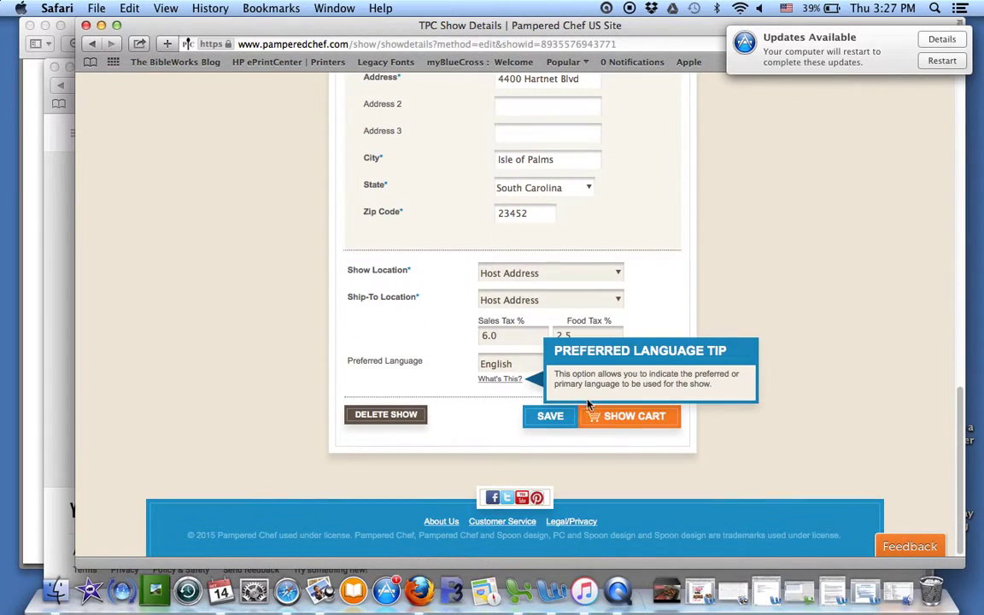
{"action": "left_click", "coordinate": [649, 415]}
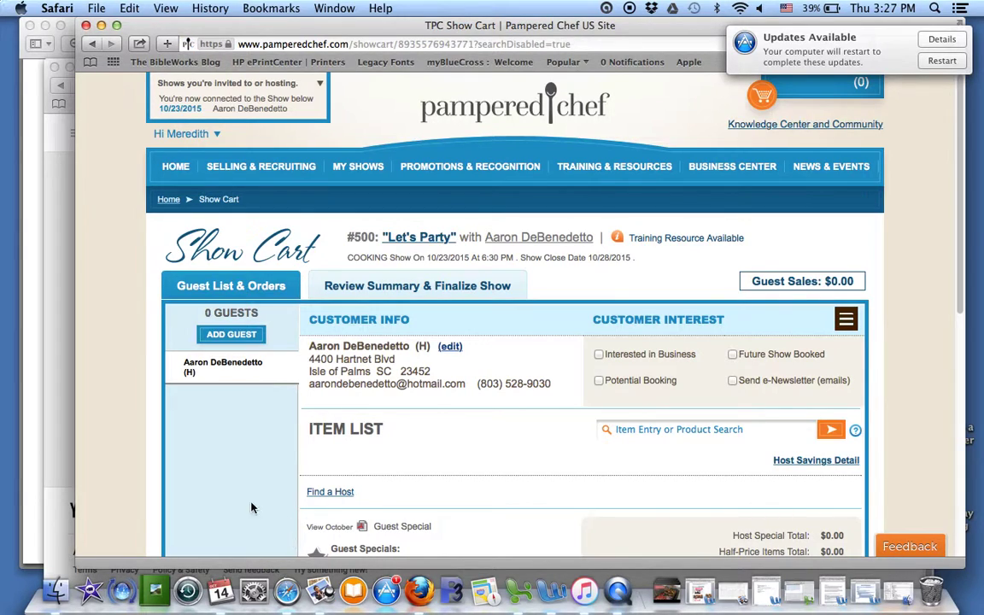
Step: Start adding a guest to the Show Cart as a brand-new contact record
{"action": "left_click", "coordinate": [211, 334]}
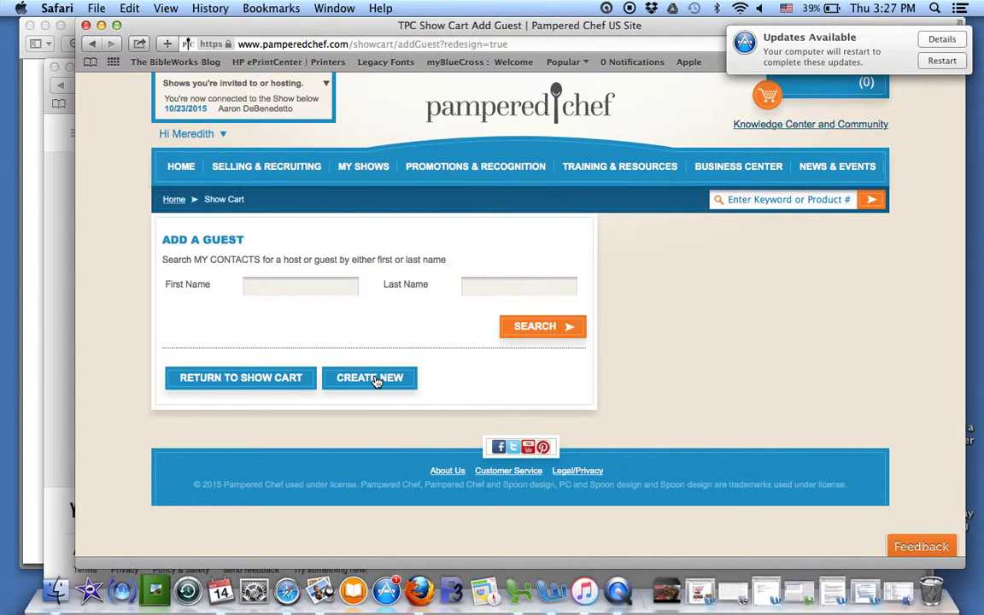
{"action": "left_click", "coordinate": [376, 381]}
{"action": "scroll", "coordinate": [389, 435], "scroll_direction": "down", "scroll_amount": 3}
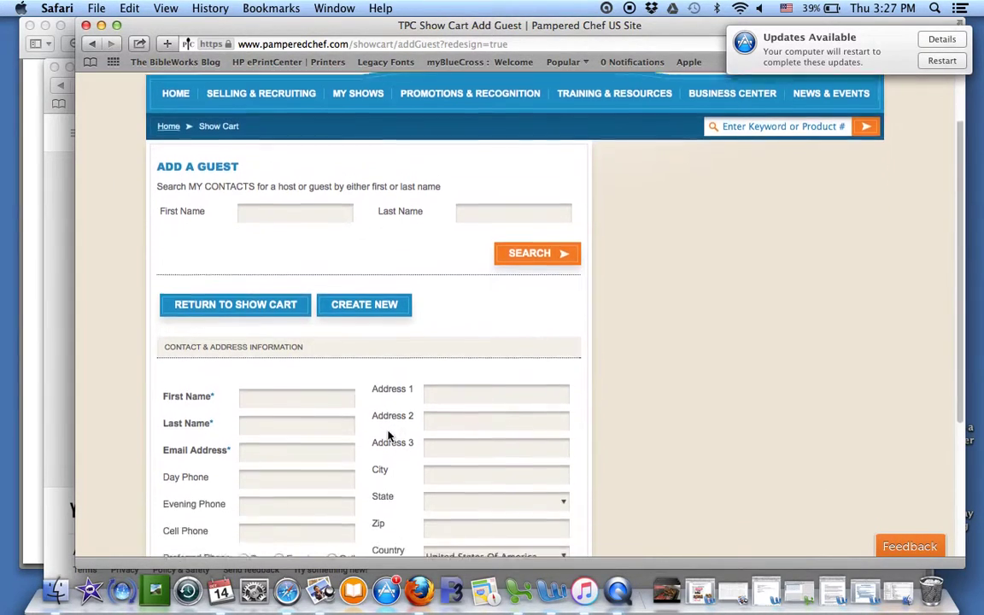
{"action": "scroll", "coordinate": [450, 435], "scroll_direction": "up", "scroll_amount": 2}
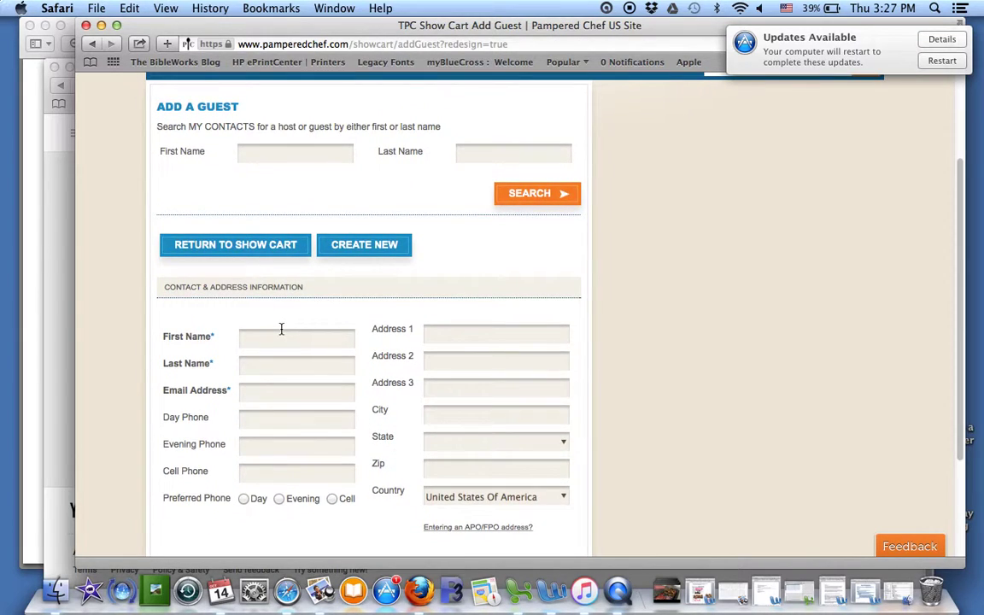
Step: Fill in the consultant's own first name, last name and e-mail address
{"action": "left_click", "coordinate": [281, 330]}
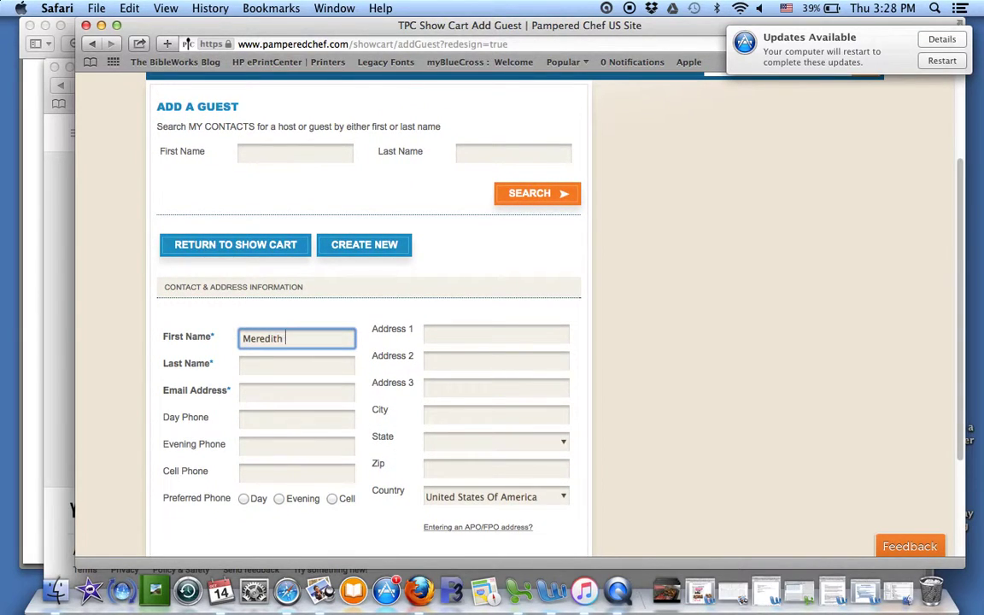
{"action": "key", "text": "Tab"}
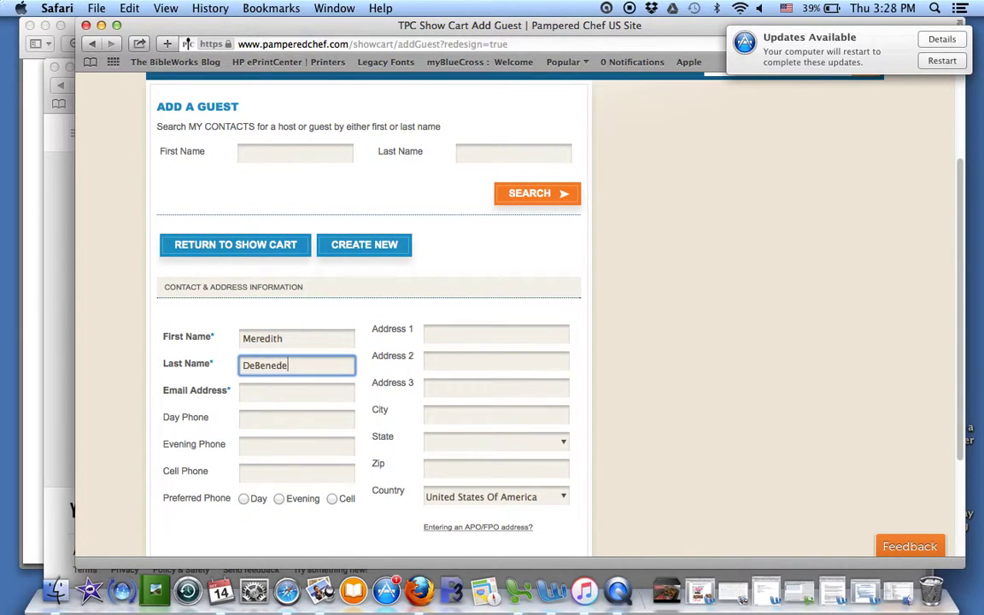
{"action": "key", "text": "Tab"}
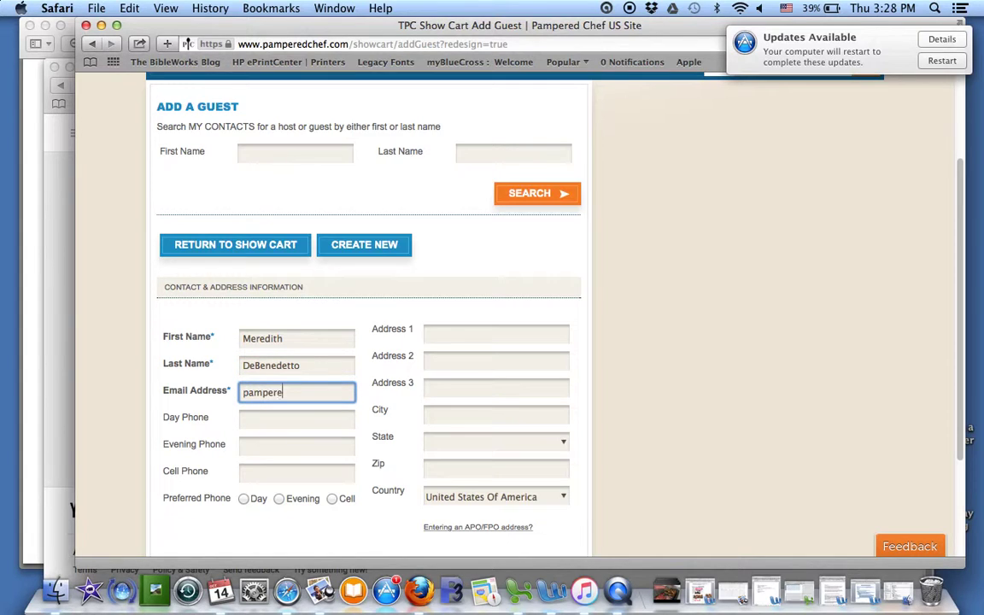
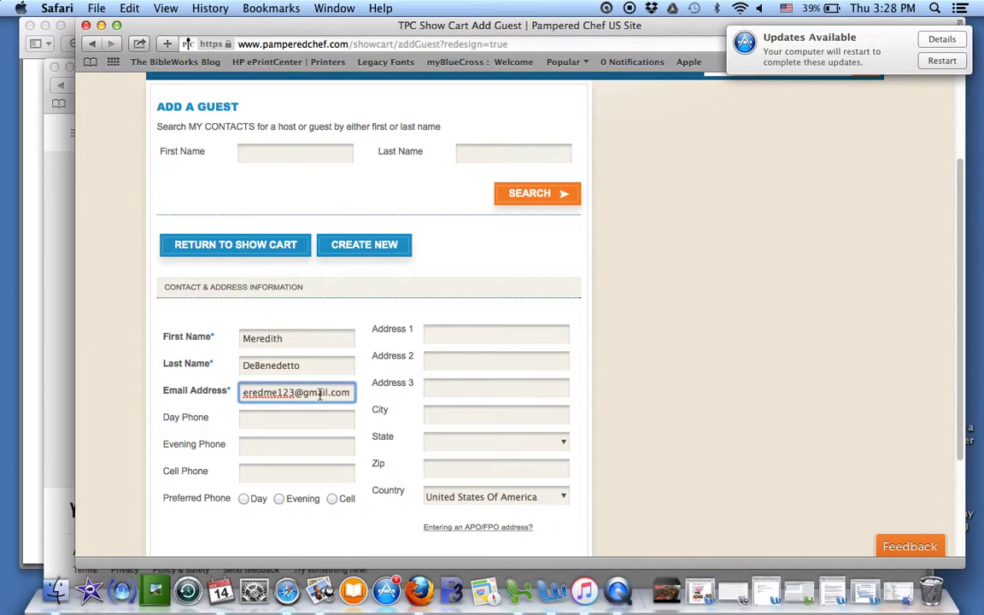
Step: Save the guest and confirm the found record, triggering the consultant-cannot-be-guest error
{"action": "scroll", "coordinate": [430, 337], "scroll_direction": "down", "scroll_amount": 3}
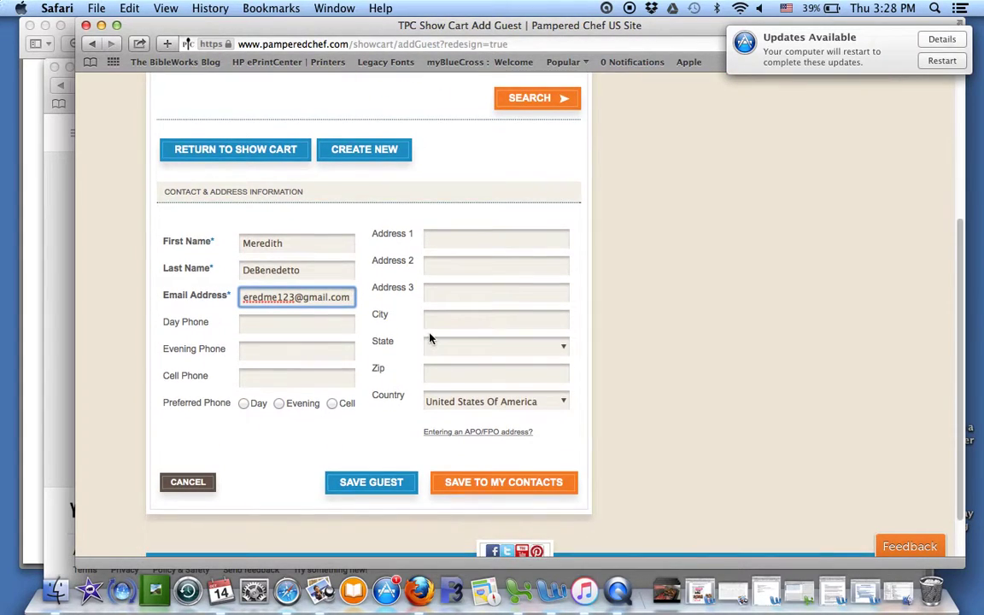
{"action": "left_click", "coordinate": [372, 484]}
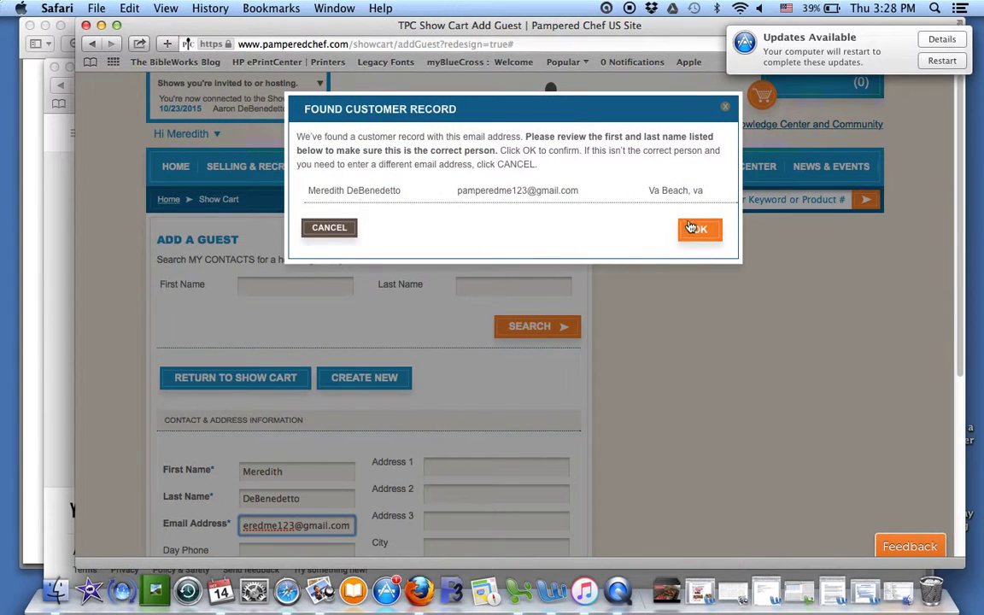
{"action": "left_click", "coordinate": [691, 230]}
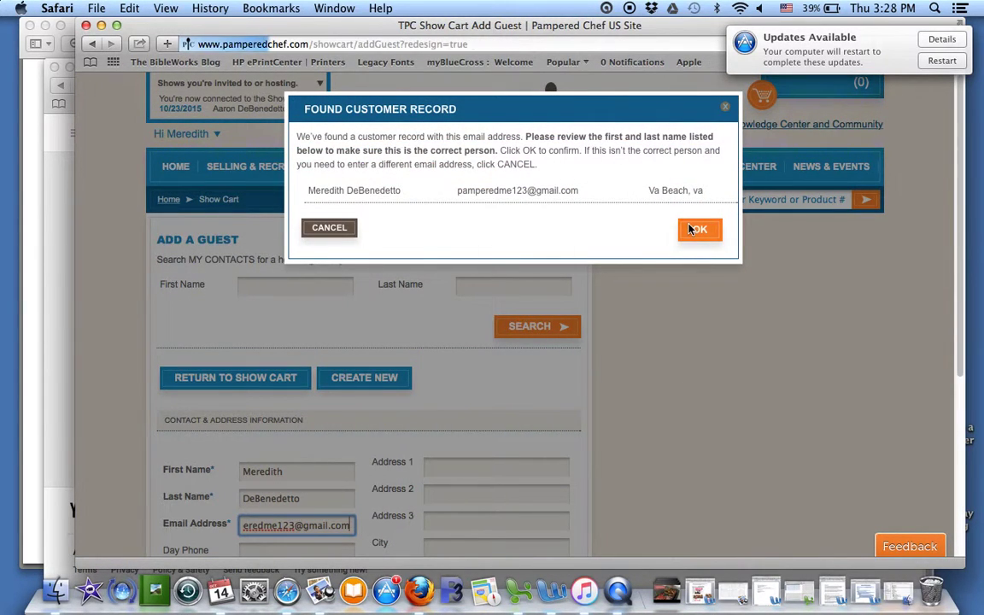
{"action": "scroll", "coordinate": [636, 362], "scroll_direction": "down", "scroll_amount": 5}
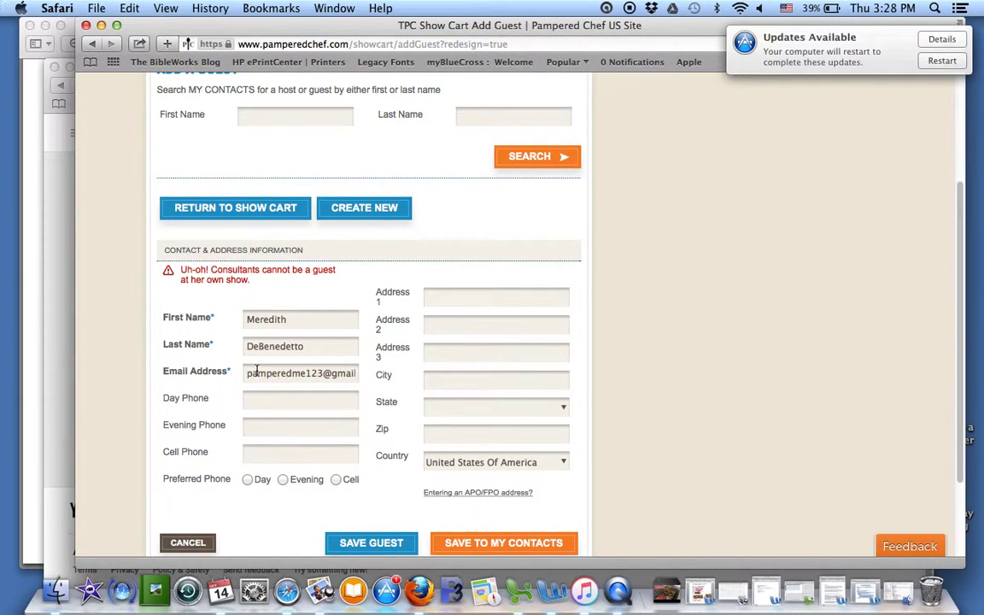
{"action": "left_click_drag", "start_coordinate": [245, 374], "coordinate": [501, 380]}
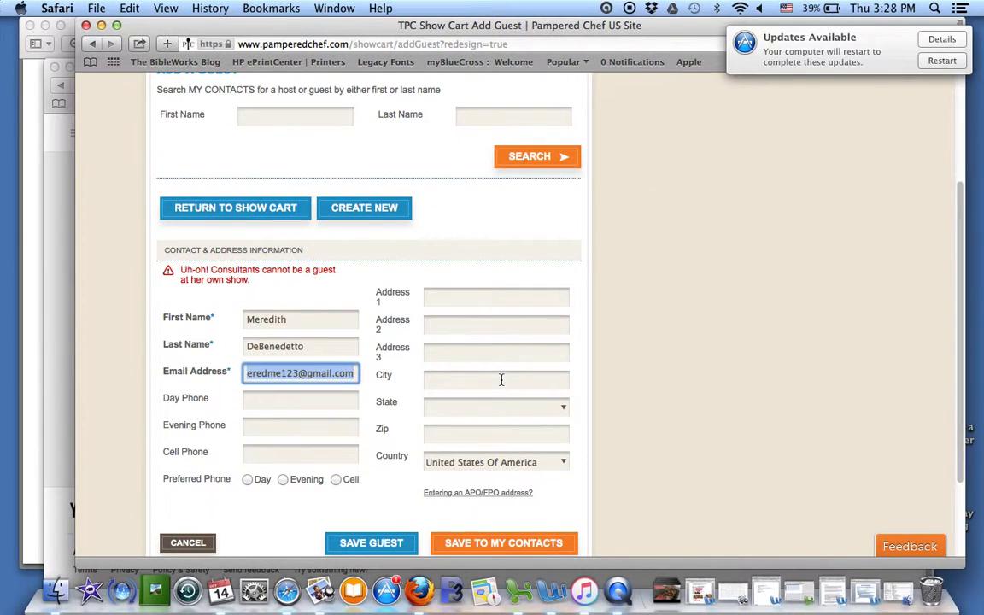
Step: Clear the wrong e-mail address, last name and first name from the form
{"action": "key", "text": "BackSpace"}
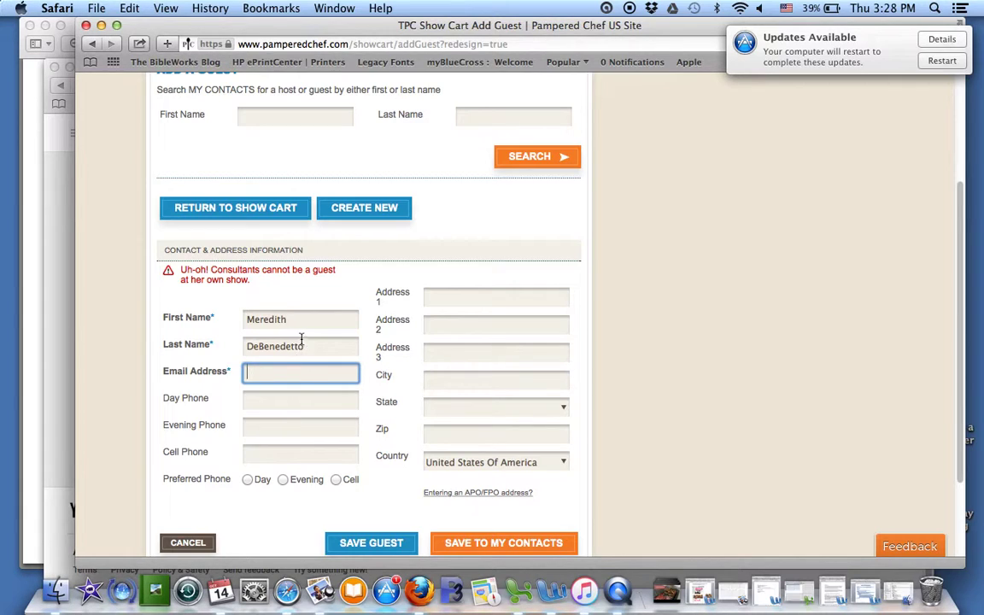
{"action": "left_click_drag", "start_coordinate": [293, 347], "coordinate": [245, 346]}
{"action": "key", "text": "BackSpace"}
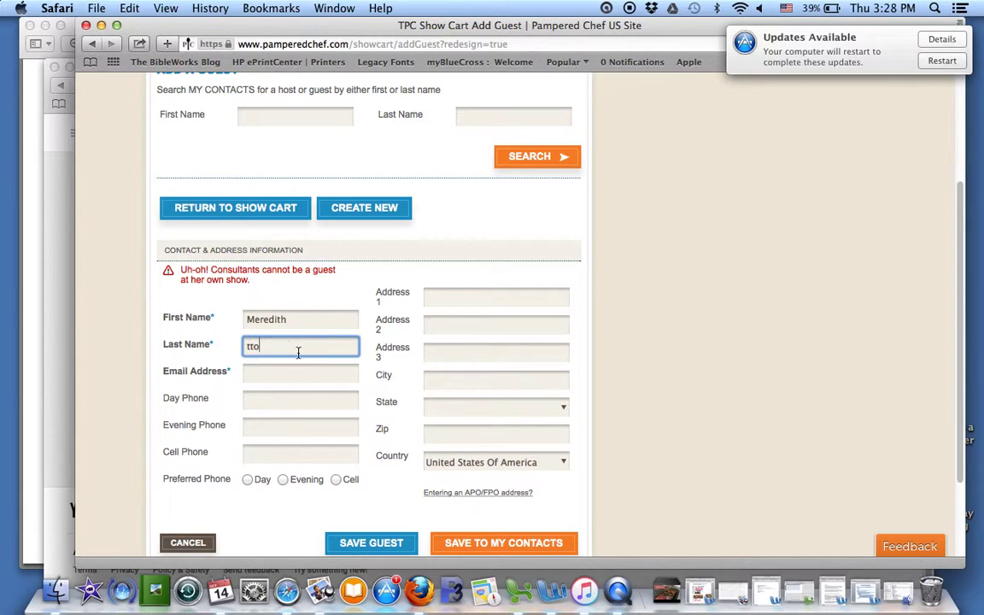
{"action": "key", "text": "BackSpace"}
{"action": "key", "text": "BackSpace"}
{"action": "key", "text": "BackSpace"}
{"action": "left_click_drag", "start_coordinate": [298, 319], "coordinate": [246, 320]}
{"action": "key", "text": "BackSpace"}
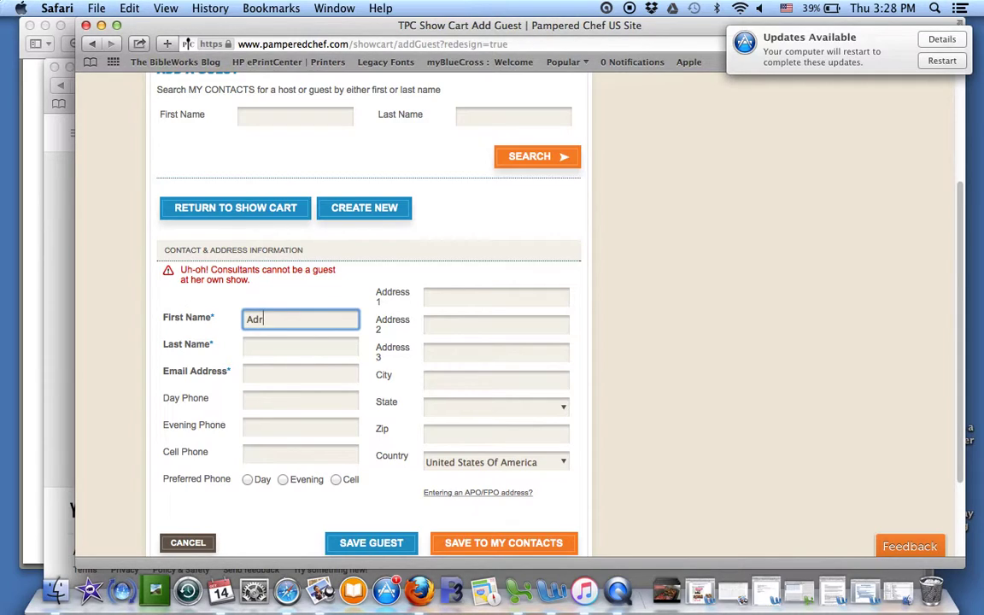
Step: Enter the actual guest's first name, last name and e-mail, then save
{"action": "key", "text": "Tab"}
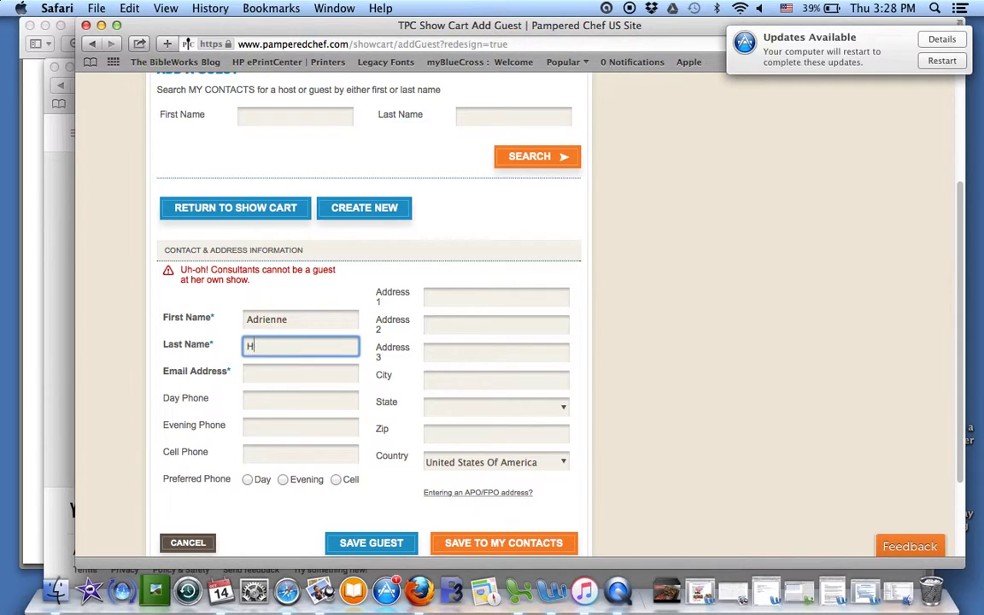
{"action": "key", "text": "Tab"}
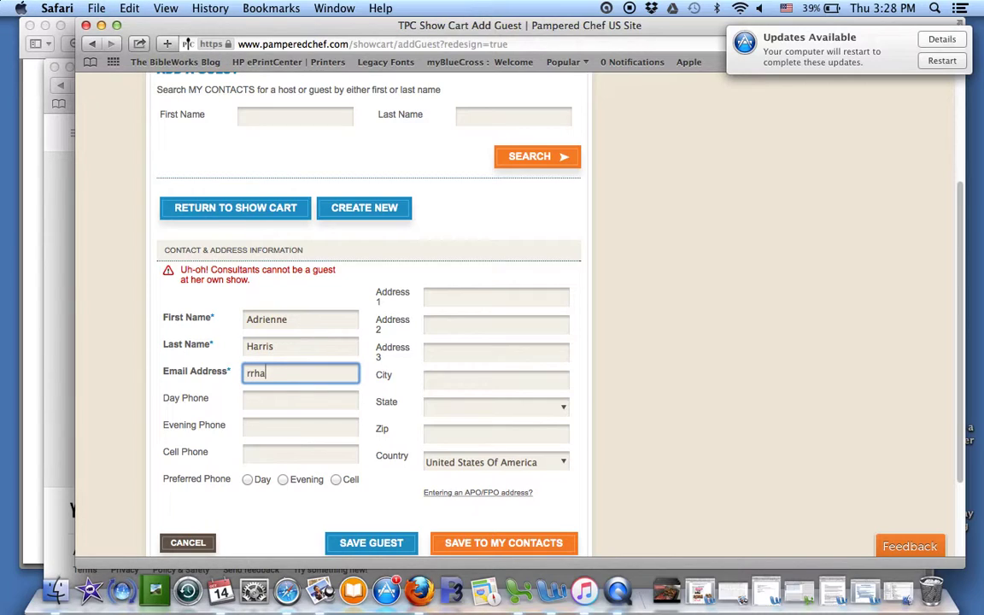
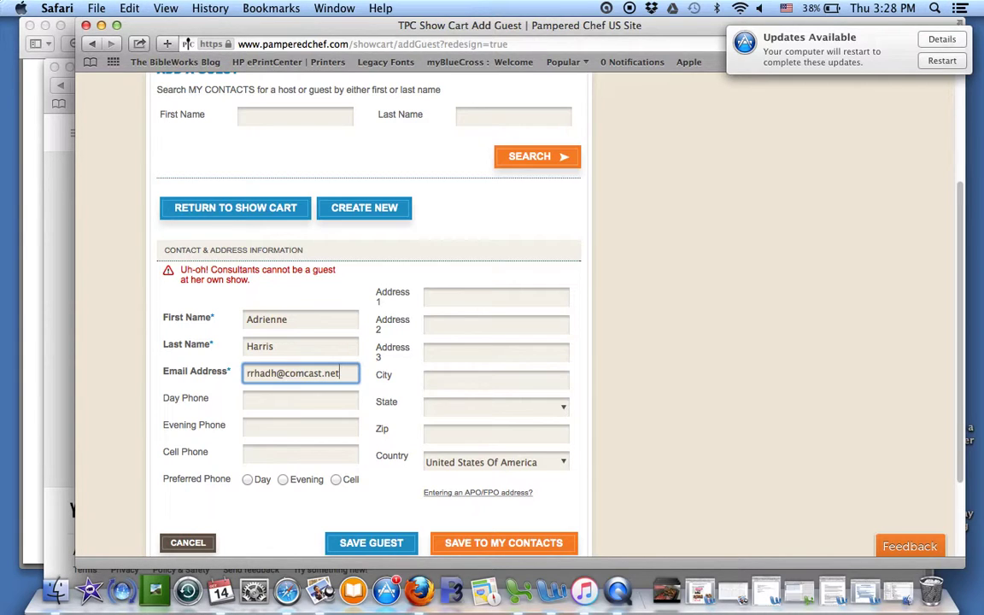
{"action": "scroll", "coordinate": [373, 504], "scroll_direction": "down", "scroll_amount": 1}
{"action": "left_click", "coordinate": [373, 496]}
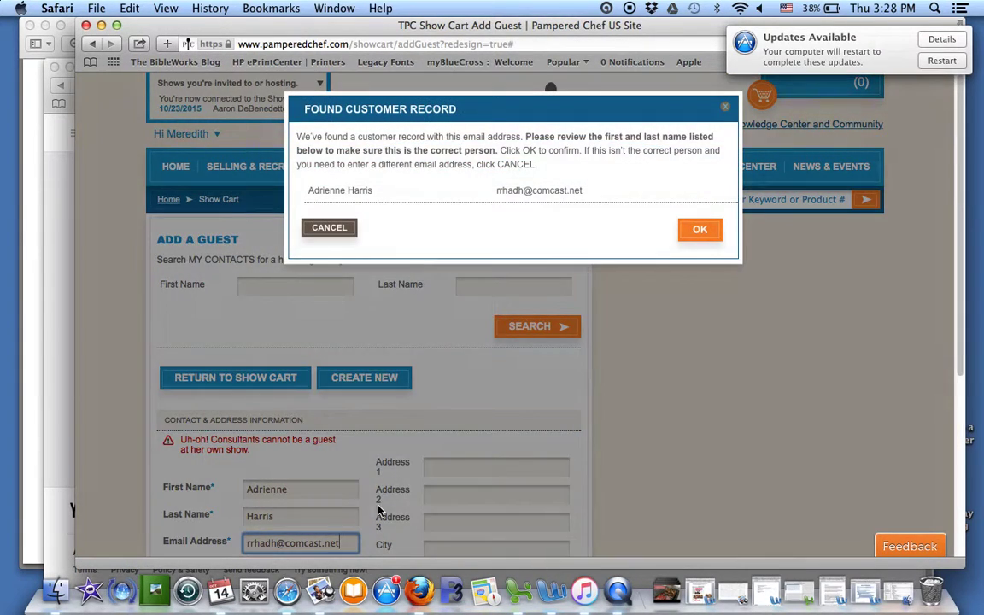
Step: Confirm the matched customer record so the guest joins the Show Cart
{"action": "left_click", "coordinate": [693, 232]}
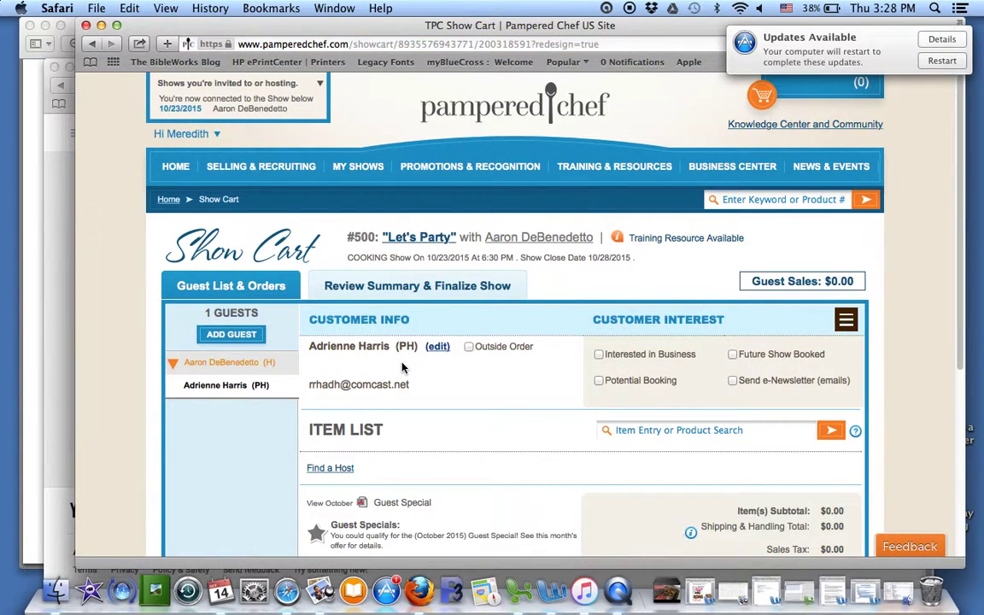
{"action": "scroll", "coordinate": [403, 367], "scroll_direction": "down", "scroll_amount": 2}
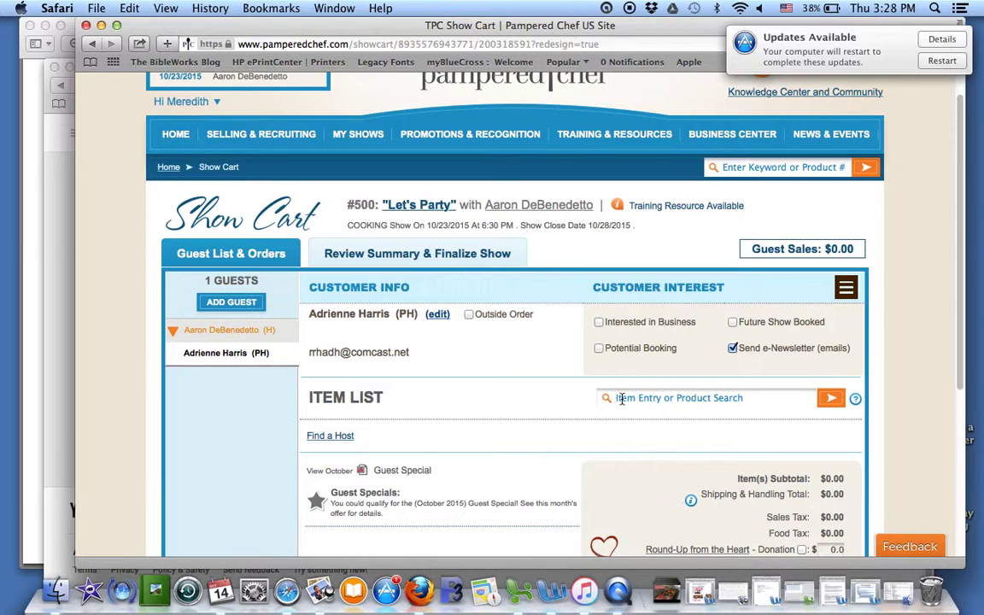
{"action": "scroll", "coordinate": [571, 435], "scroll_direction": "down", "scroll_amount": 3}
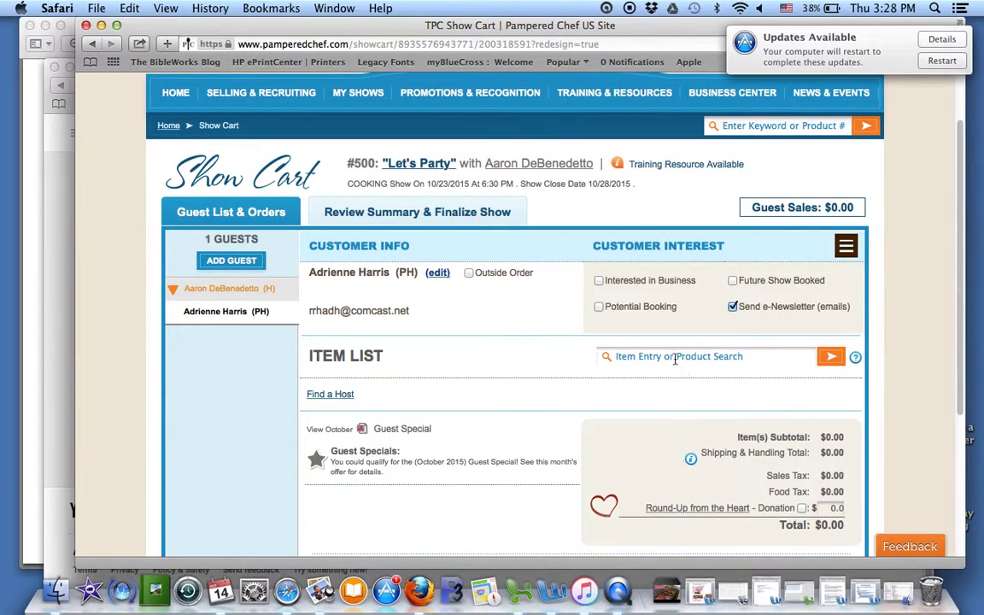
Step: Add item 1372 (Microwave Egg Cooker) to the guest's order
{"action": "left_click", "coordinate": [669, 358]}
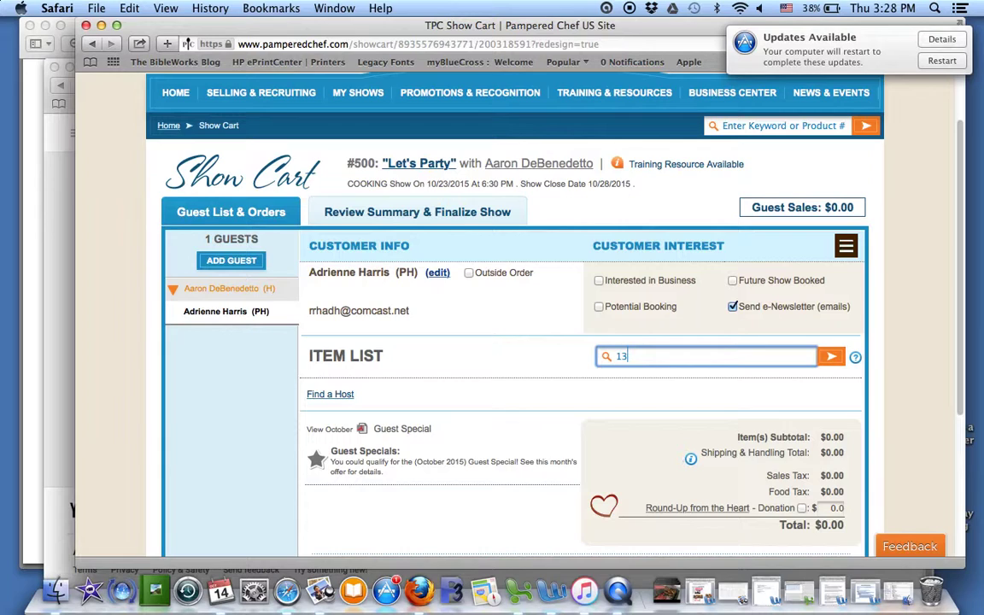
{"action": "type", "text": "1372"}
{"action": "key", "text": "Return"}
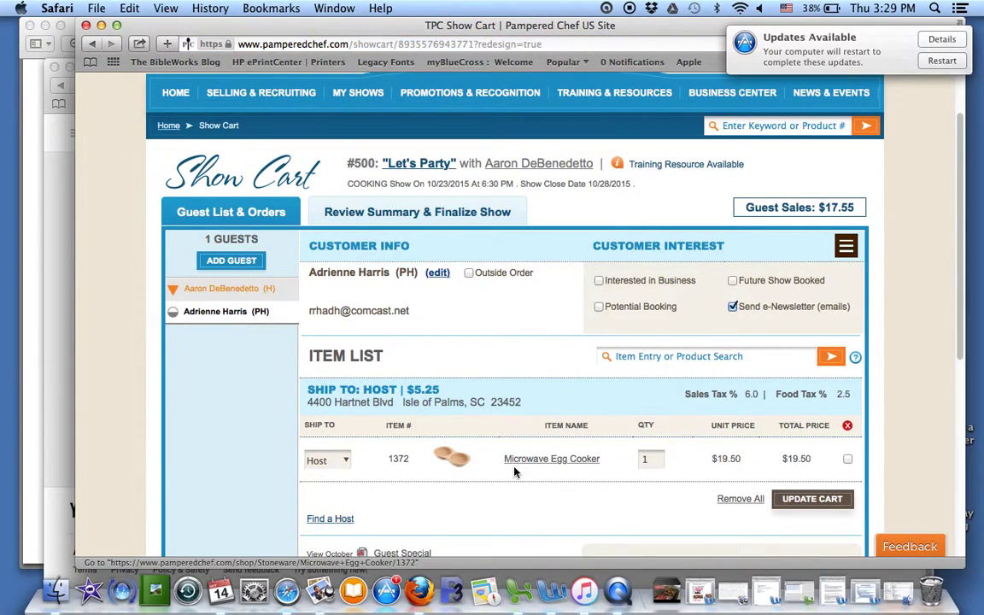
Step: Add items 2595 and 2593, then clear the failed 1362 entry
{"action": "left_click", "coordinate": [633, 354]}
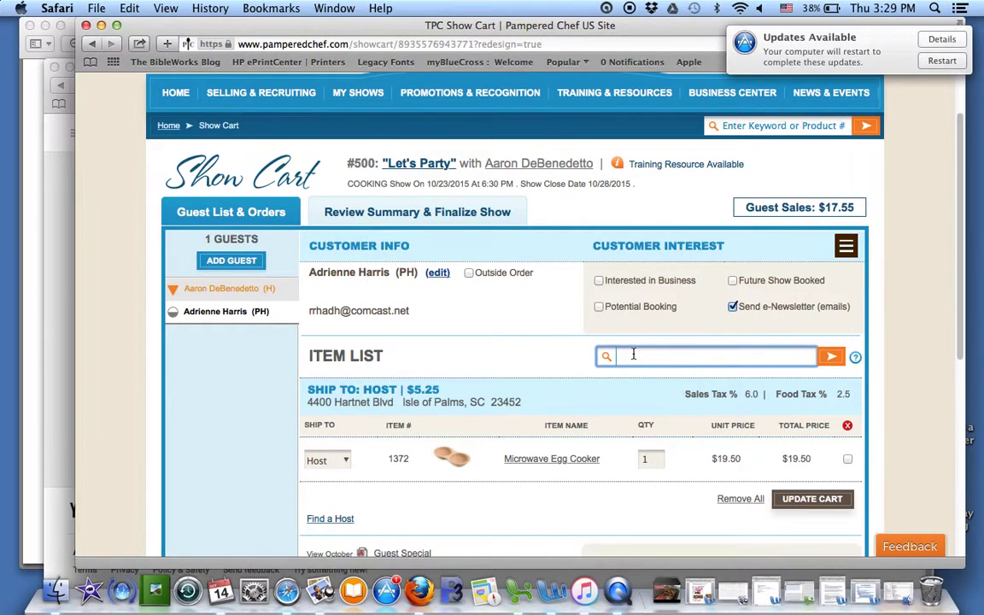
{"action": "type", "text": "2595, 2593, 1362"}
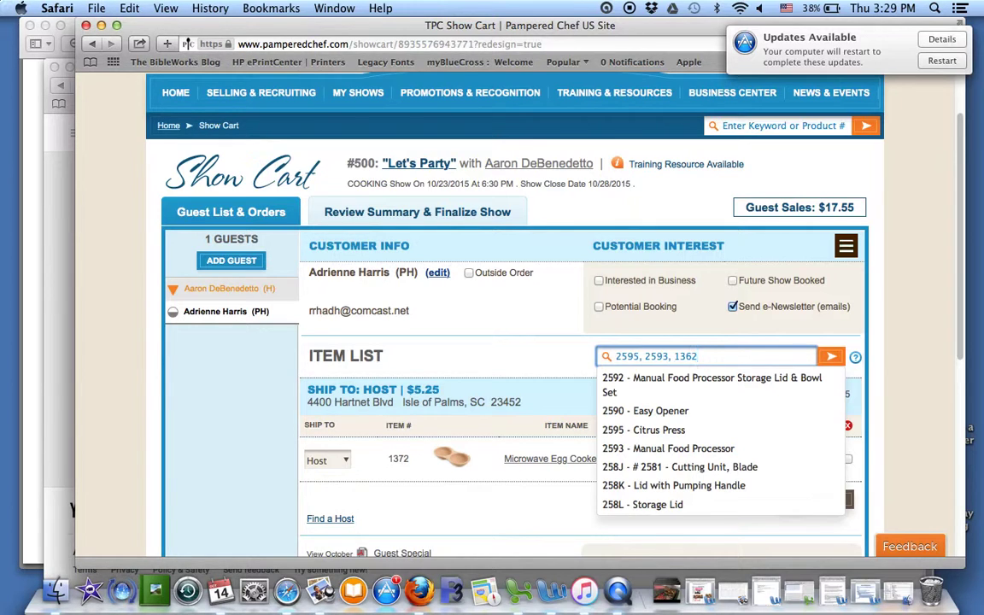
{"action": "key", "text": "Return"}
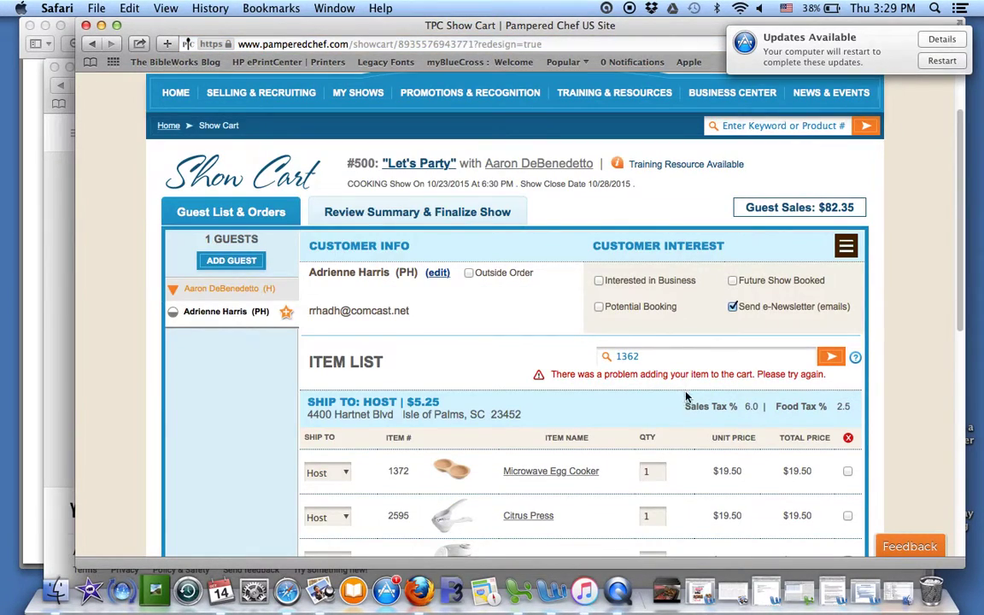
{"action": "scroll", "coordinate": [593, 369], "scroll_direction": "down", "scroll_amount": 3}
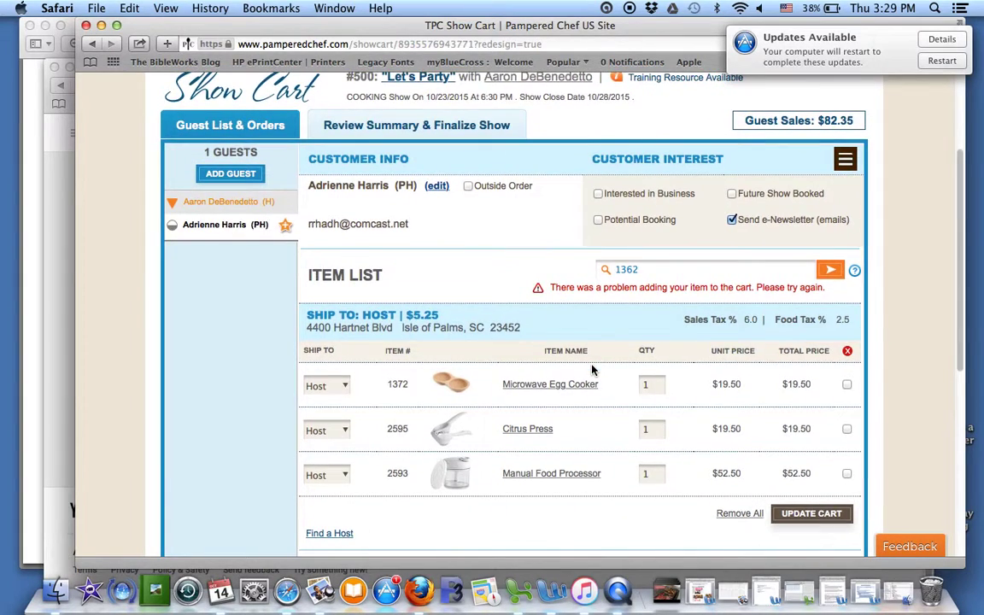
{"action": "scroll", "coordinate": [592, 370], "scroll_direction": "up", "scroll_amount": 1}
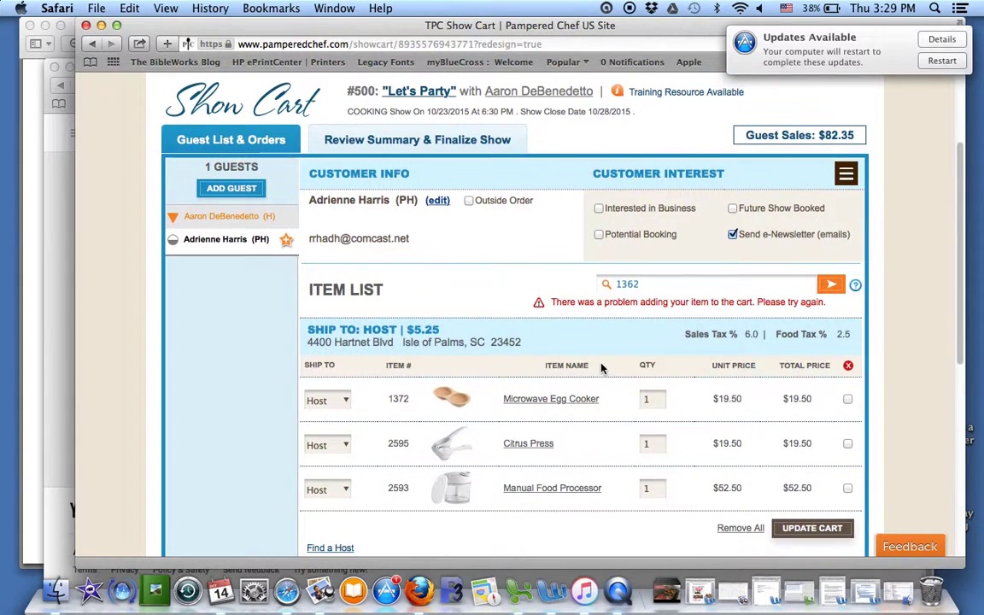
{"action": "double_click", "coordinate": [675, 283]}
{"action": "key", "text": "BackSpace"}
{"action": "scroll", "coordinate": [683, 376], "scroll_direction": "down", "scroll_amount": 2}
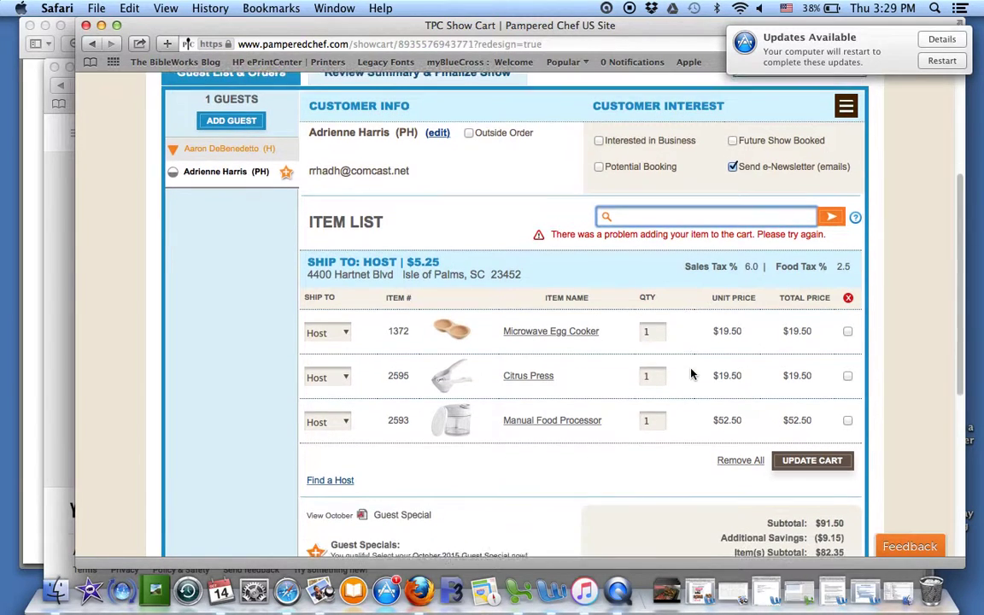
Step: Update the cart and review the $87.60 total including $5.25 shipping
{"action": "left_click", "coordinate": [810, 466]}
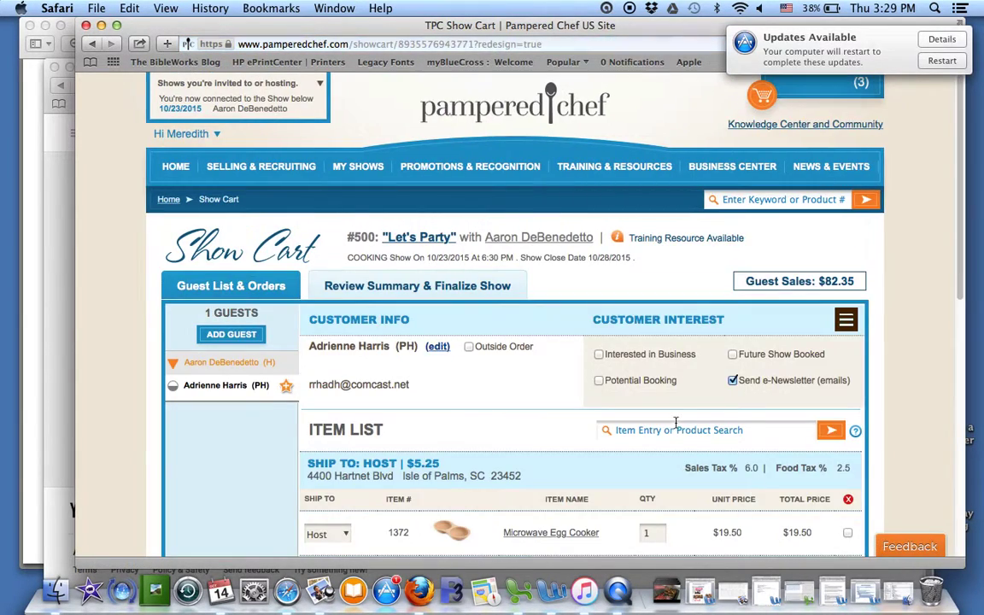
{"action": "scroll", "coordinate": [612, 331], "scroll_direction": "down", "scroll_amount": 1}
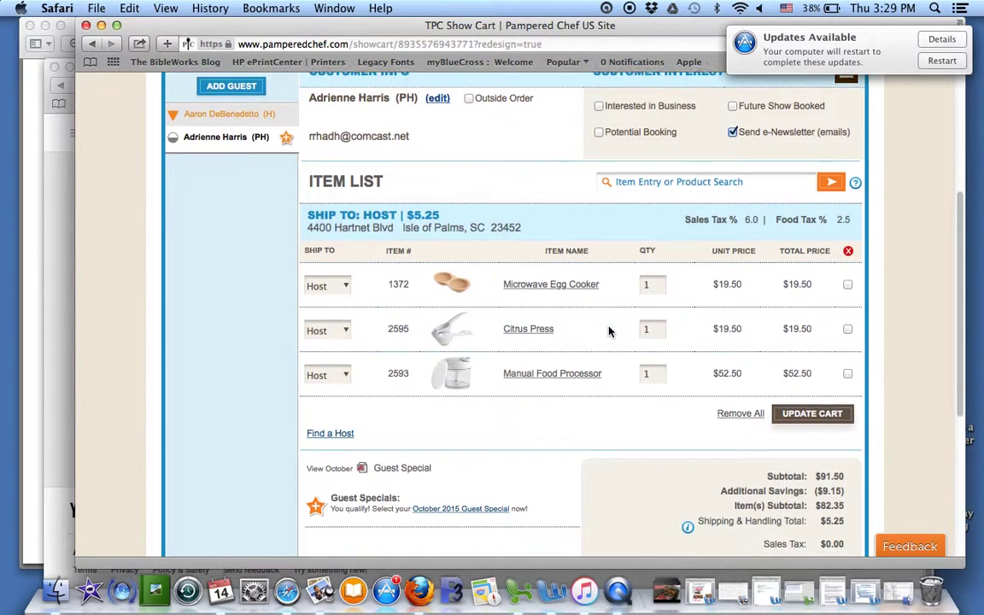
{"action": "scroll", "coordinate": [598, 290], "scroll_direction": "down", "scroll_amount": 2}
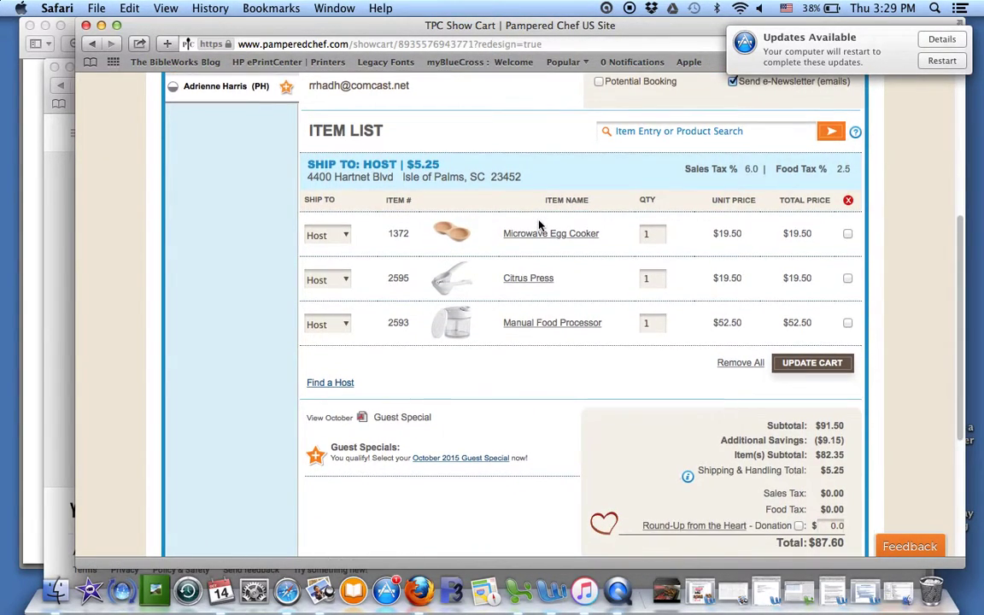
{"action": "scroll", "coordinate": [540, 222], "scroll_direction": "down", "scroll_amount": 1}
{"action": "scroll", "coordinate": [538, 224], "scroll_direction": "down", "scroll_amount": 1}
{"action": "scroll", "coordinate": [539, 224], "scroll_direction": "down", "scroll_amount": 1}
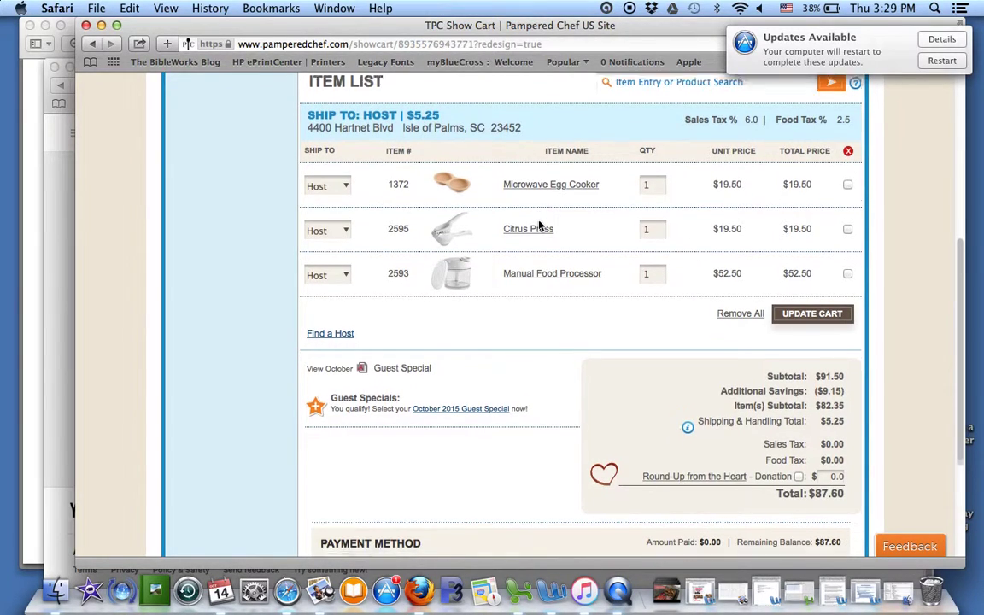
{"action": "scroll", "coordinate": [538, 221], "scroll_direction": "down", "scroll_amount": 1}
{"action": "scroll", "coordinate": [538, 220], "scroll_direction": "up", "scroll_amount": 1}
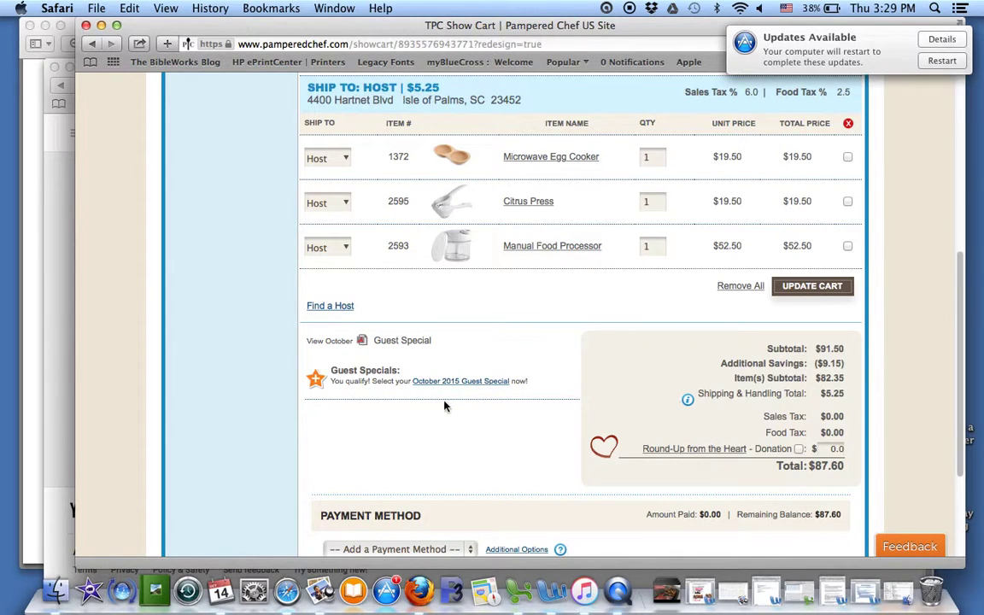
Step: Add the free October 2015 Help Whip Cancer Scraper (1282) guest special to the cart
{"action": "left_click", "coordinate": [459, 382]}
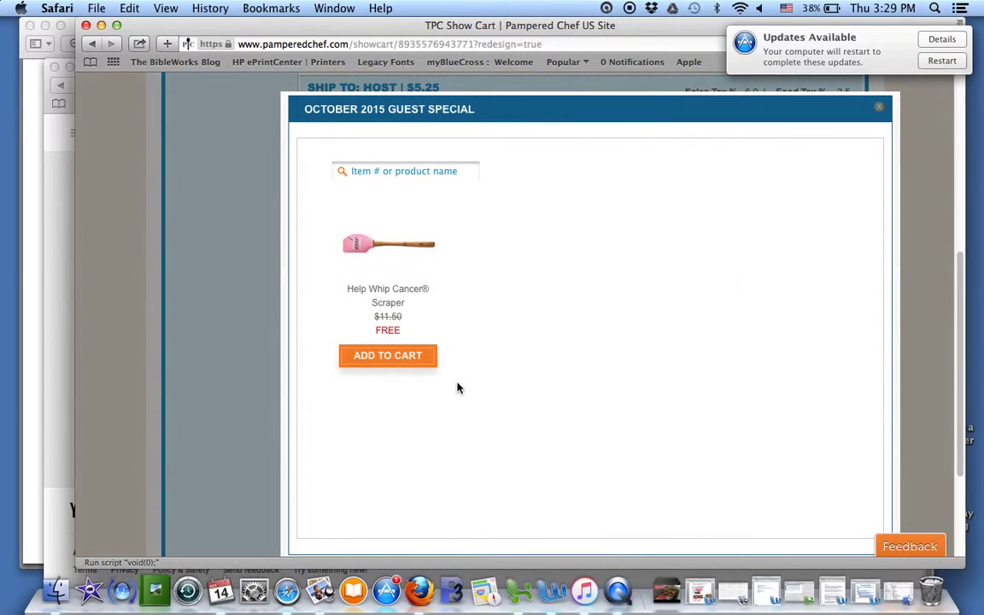
{"action": "left_click", "coordinate": [382, 357]}
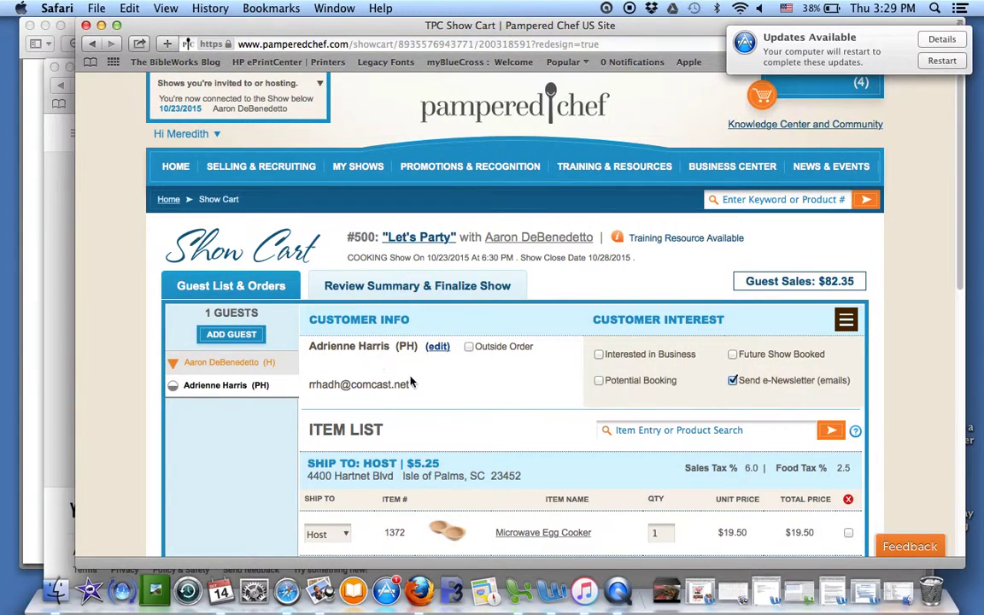
{"action": "scroll", "coordinate": [478, 367], "scroll_direction": "down", "scroll_amount": 2}
{"action": "scroll", "coordinate": [515, 396], "scroll_direction": "down", "scroll_amount": 5}
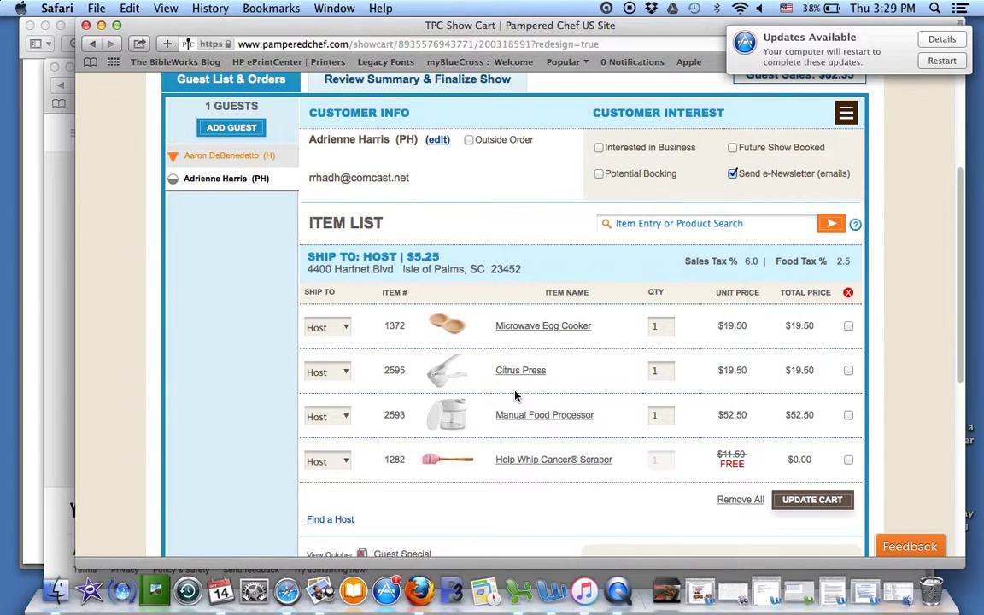
{"action": "scroll", "coordinate": [515, 395], "scroll_direction": "down", "scroll_amount": 3}
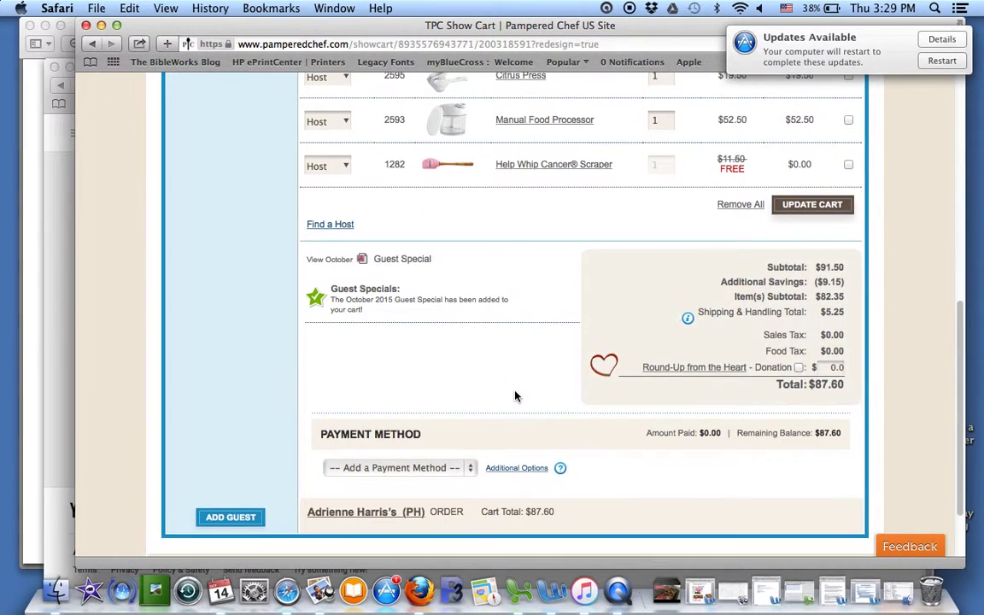
Step: Add a Credit Card (CC) payment of $87.60, leaving a $0.00 balance
{"action": "left_click", "coordinate": [472, 463]}
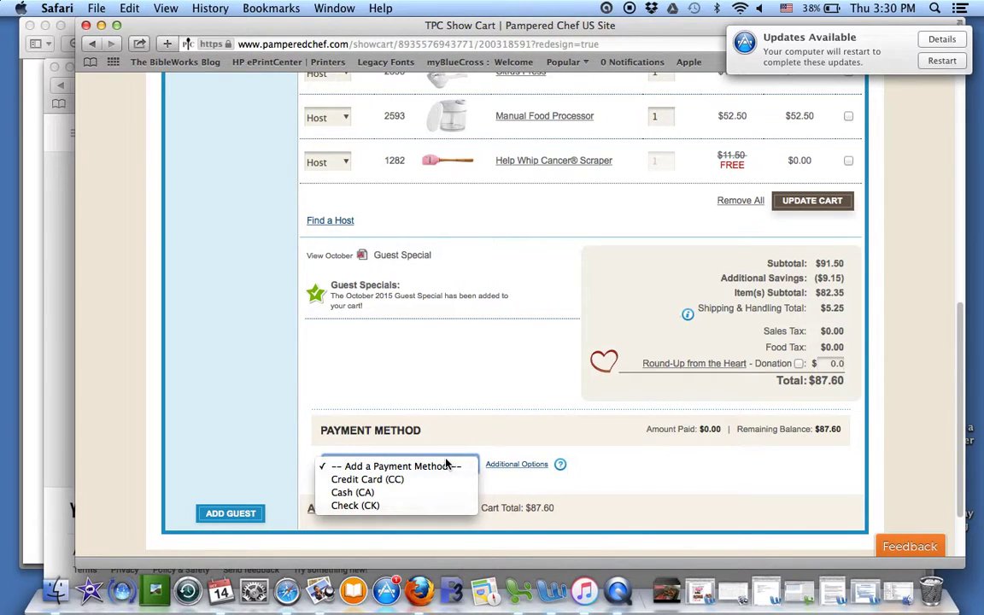
{"action": "left_click", "coordinate": [367, 479]}
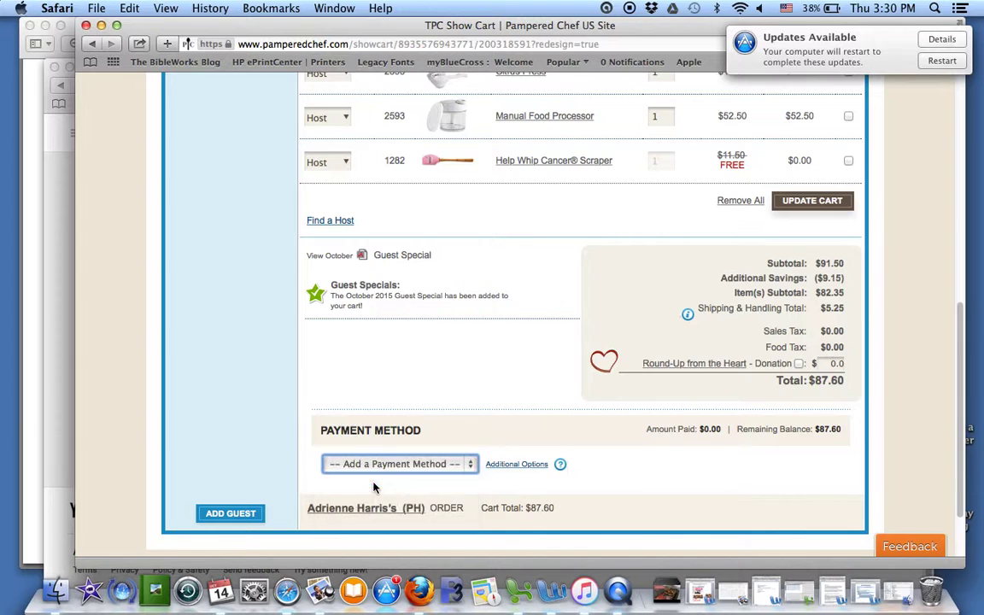
{"action": "scroll", "coordinate": [566, 413], "scroll_direction": "down", "scroll_amount": 3}
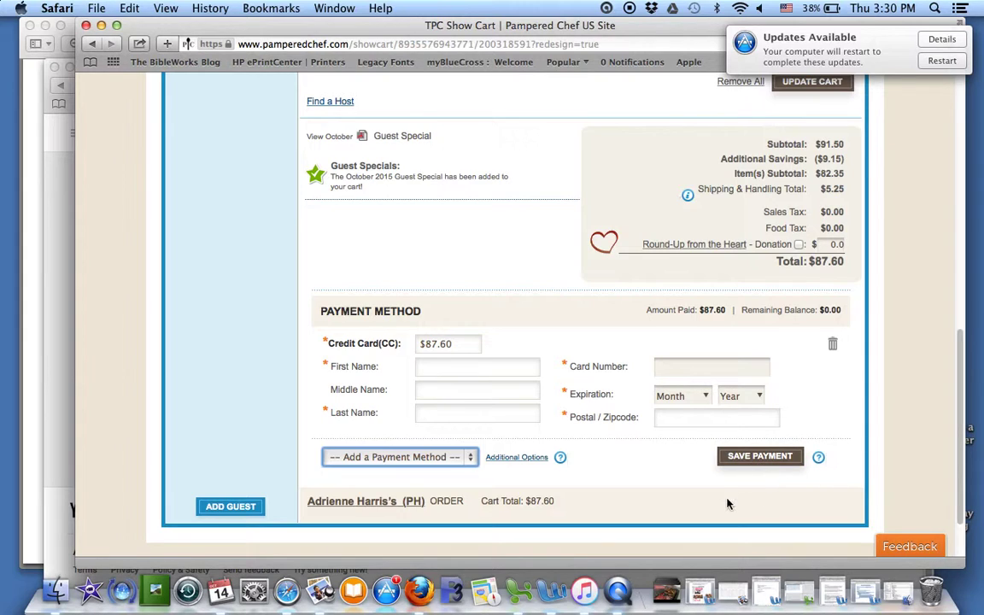
{"action": "scroll", "coordinate": [626, 378], "scroll_direction": "down", "scroll_amount": 1}
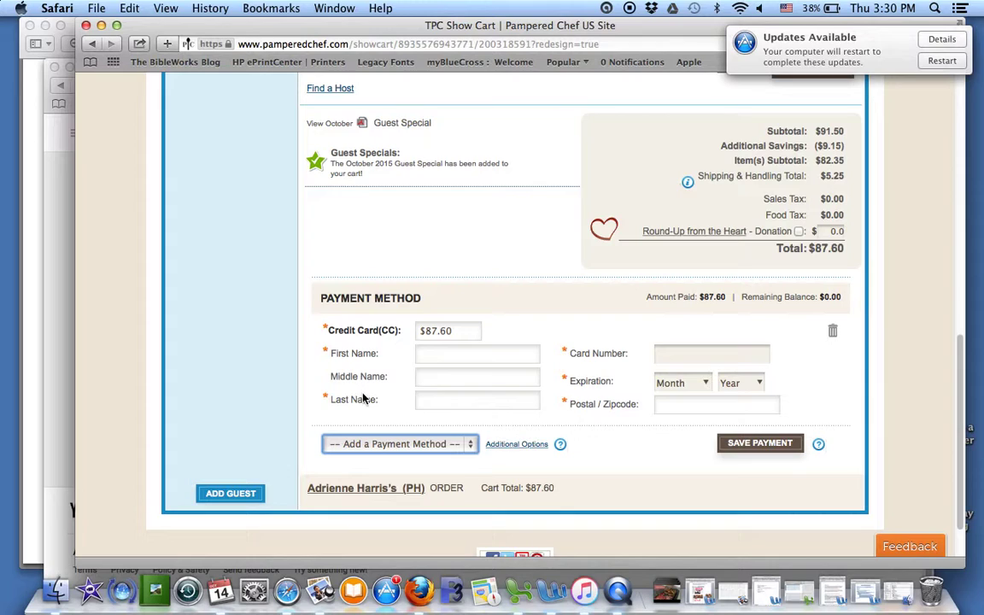
Step: Add the Consultant Gift (CG) and Not Yet Paid (NP) payment options at $0.00
{"action": "left_click", "coordinate": [515, 445]}
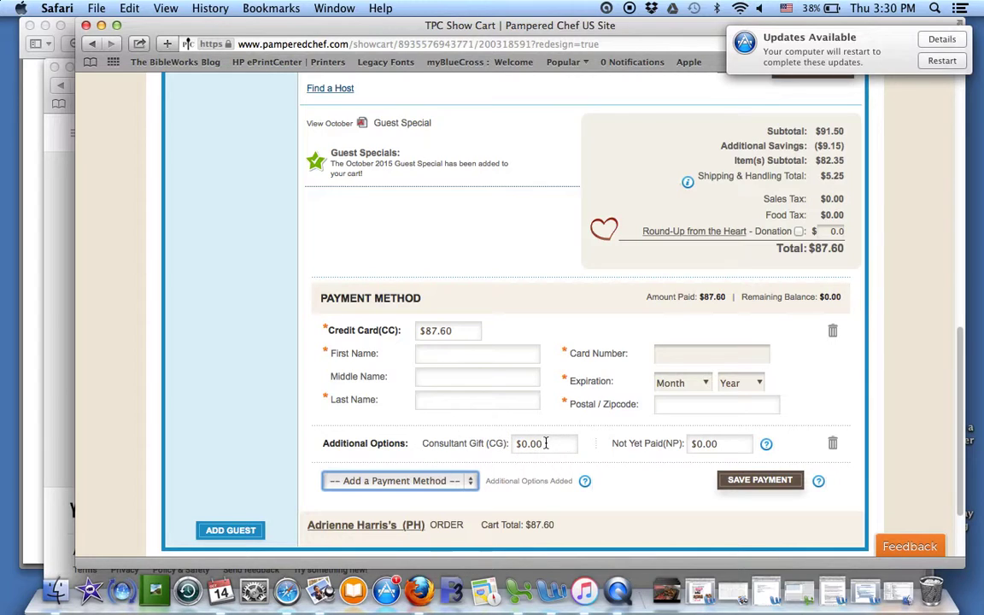
{"action": "scroll", "coordinate": [564, 442], "scroll_direction": "down", "scroll_amount": 3}
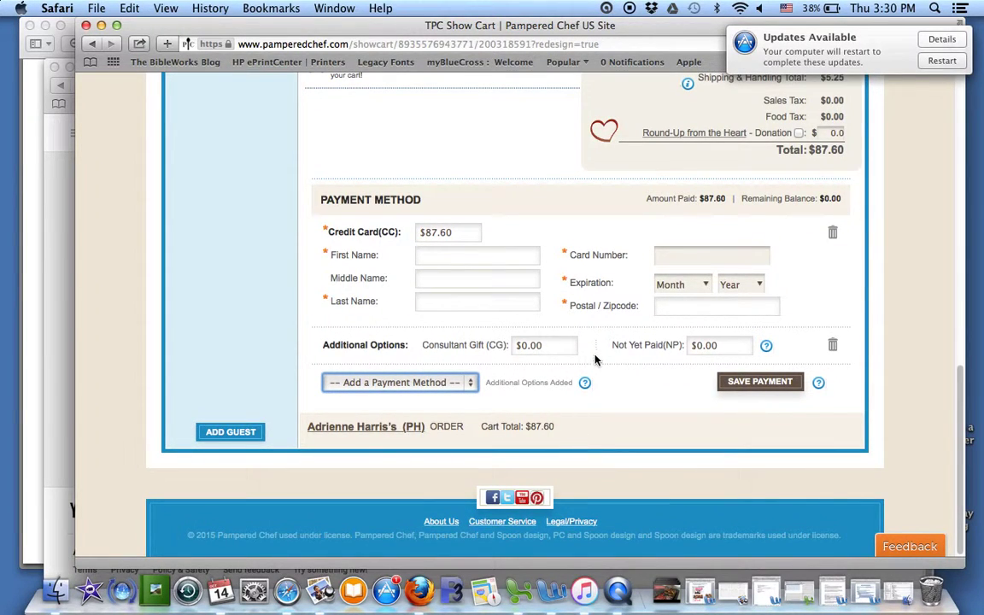
{"action": "scroll", "coordinate": [594, 359], "scroll_direction": "up", "scroll_amount": 7}
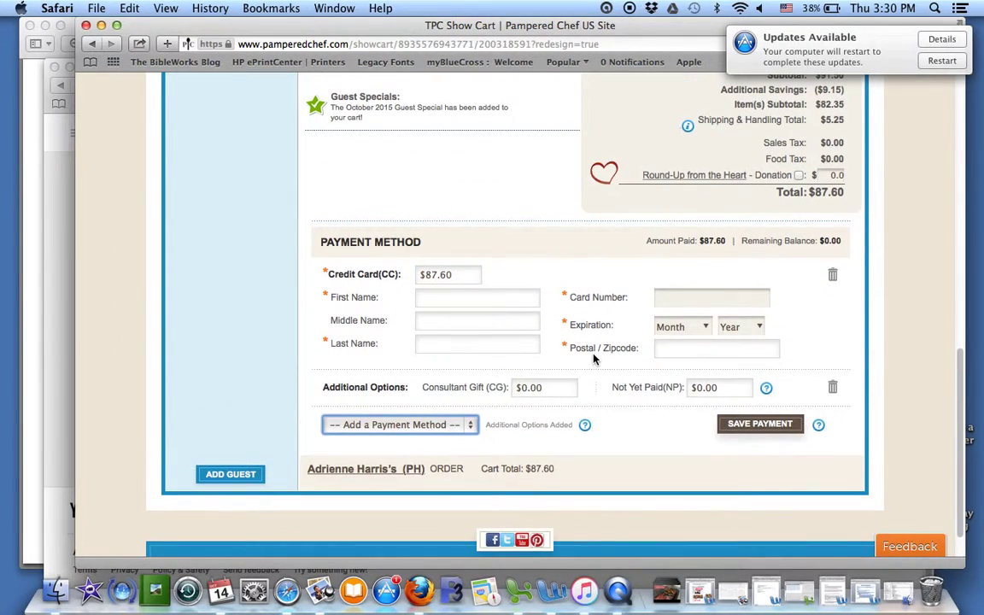
{"action": "scroll", "coordinate": [594, 359], "scroll_direction": "up", "scroll_amount": 10}
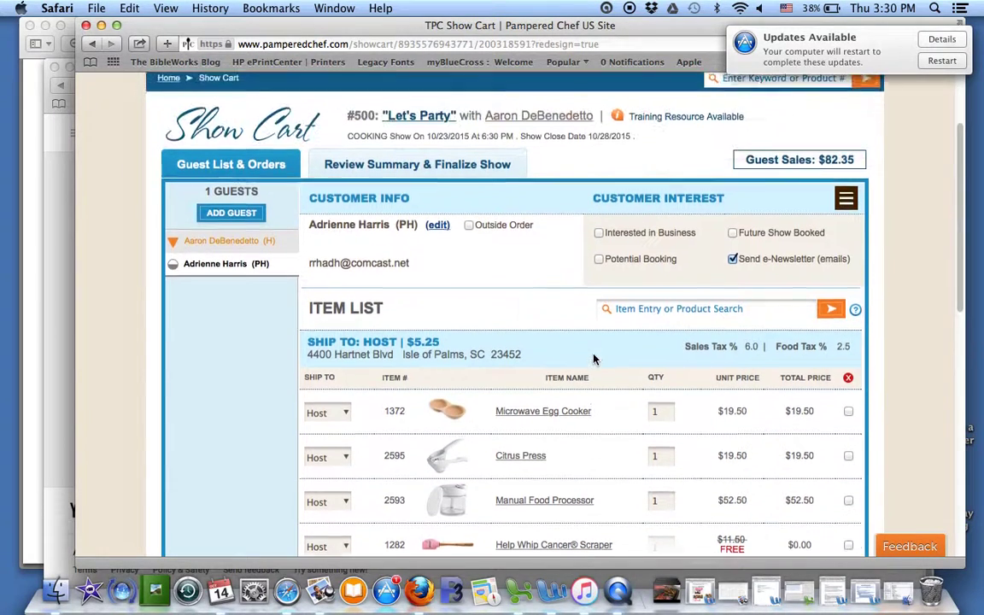